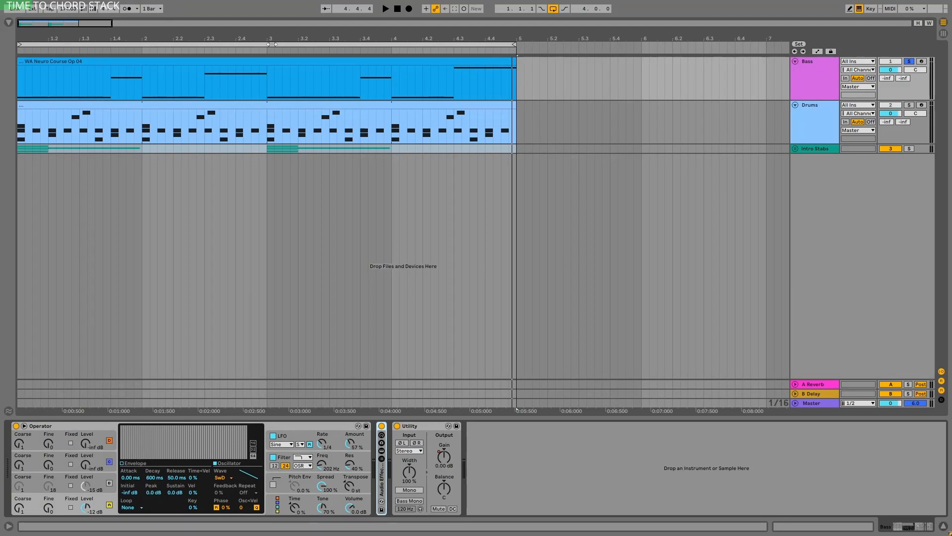
Play the soloed Bass track across the four-bar loop.
{"action": "left_click", "coordinate": [272, 44]}
{"action": "key", "text": "space"}
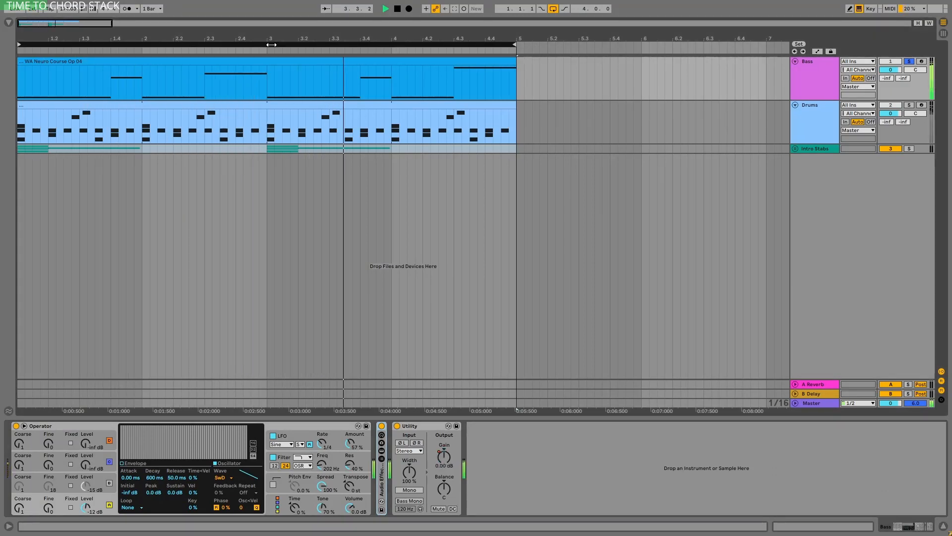
{"action": "key", "text": "space"}
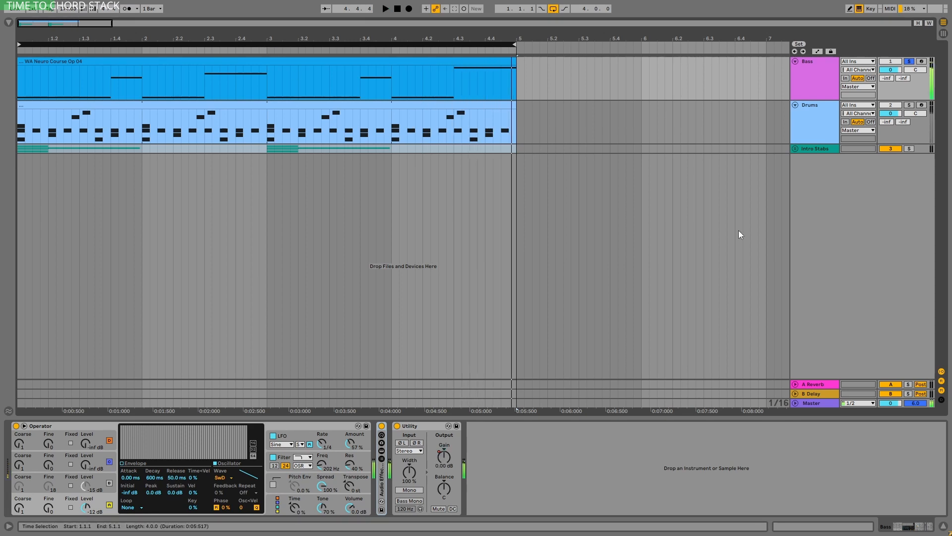
Solo the Intro Stabs track and play it from the start of bar 1.
{"action": "left_click", "coordinate": [910, 149]}
{"action": "left_click", "coordinate": [19, 150]}
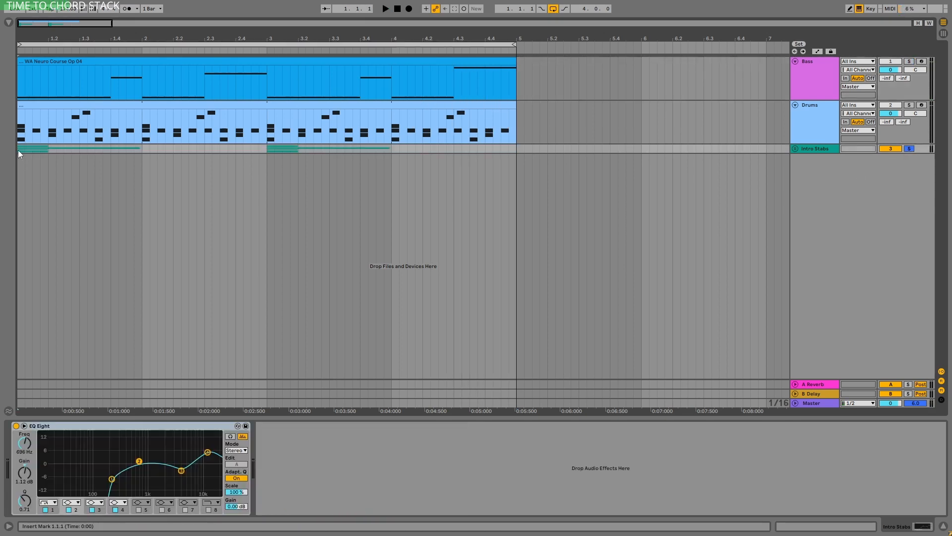
{"action": "key", "text": "space"}
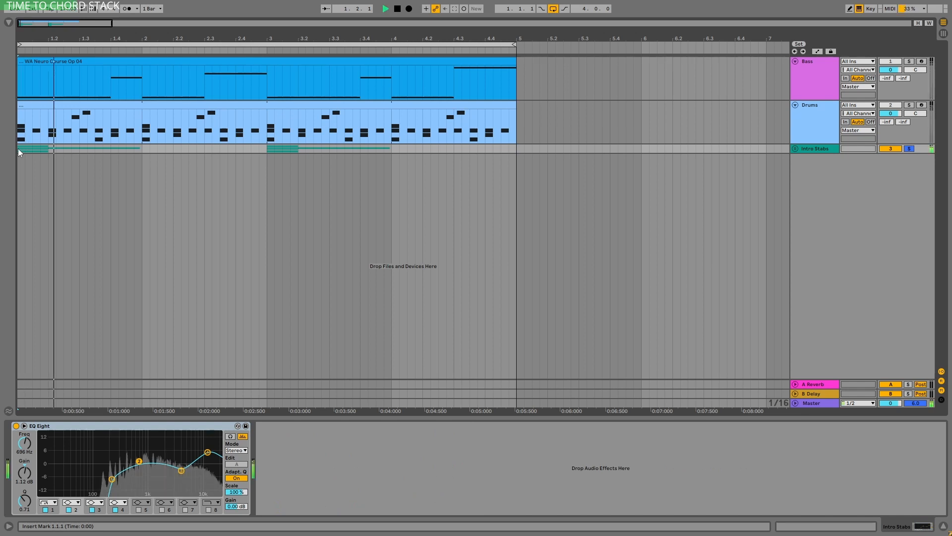
{"action": "key", "text": "space"}
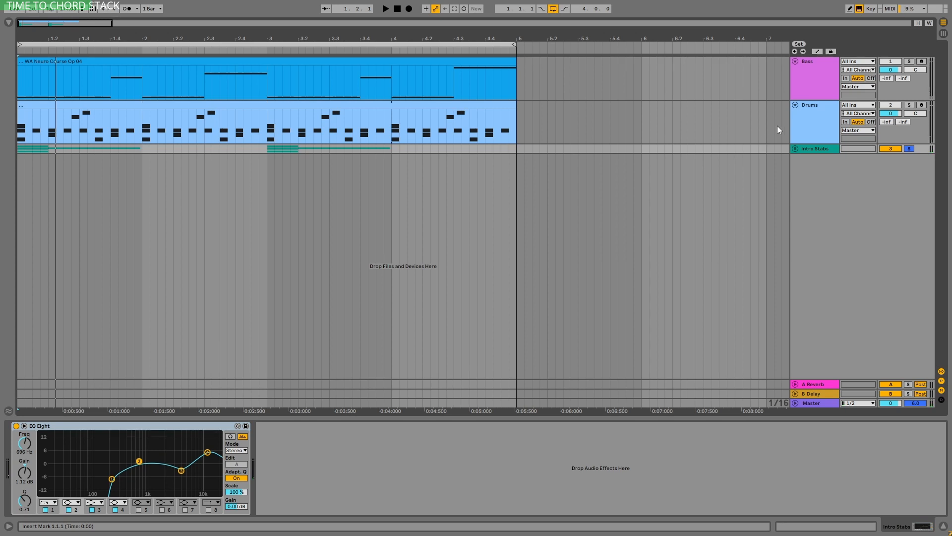
Turn off the solo on Intro Stabs and select the Bass track.
{"action": "left_click", "coordinate": [806, 82]}
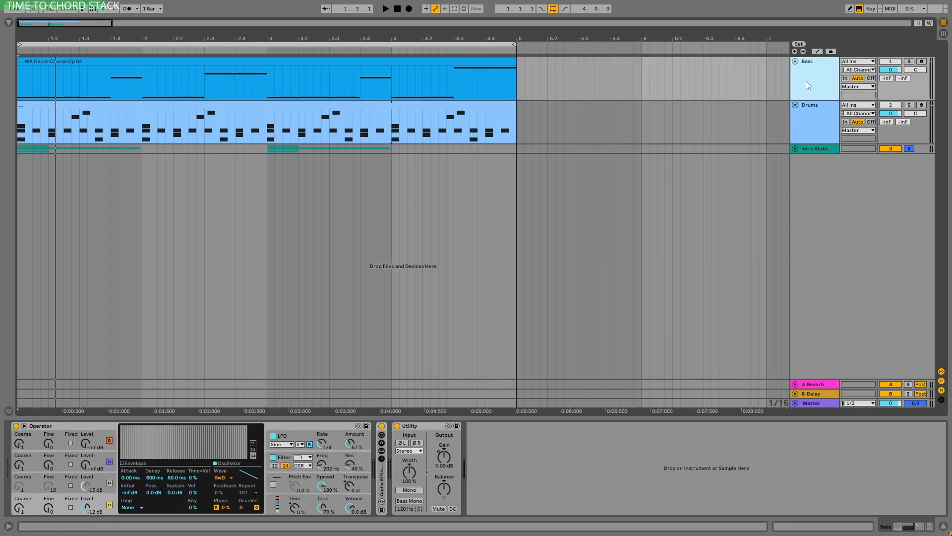
{"action": "key", "text": "space"}
{"action": "key", "text": "space"}
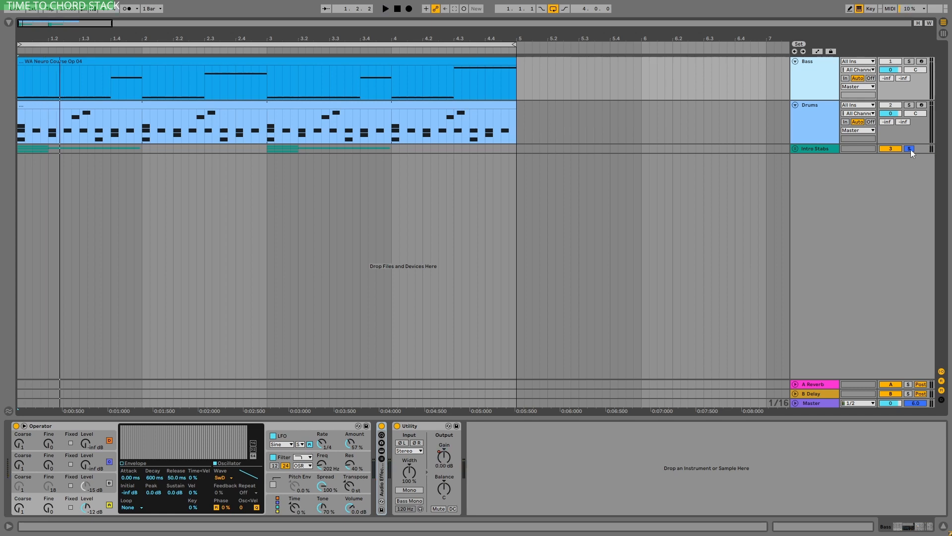
{"action": "left_click", "coordinate": [909, 148]}
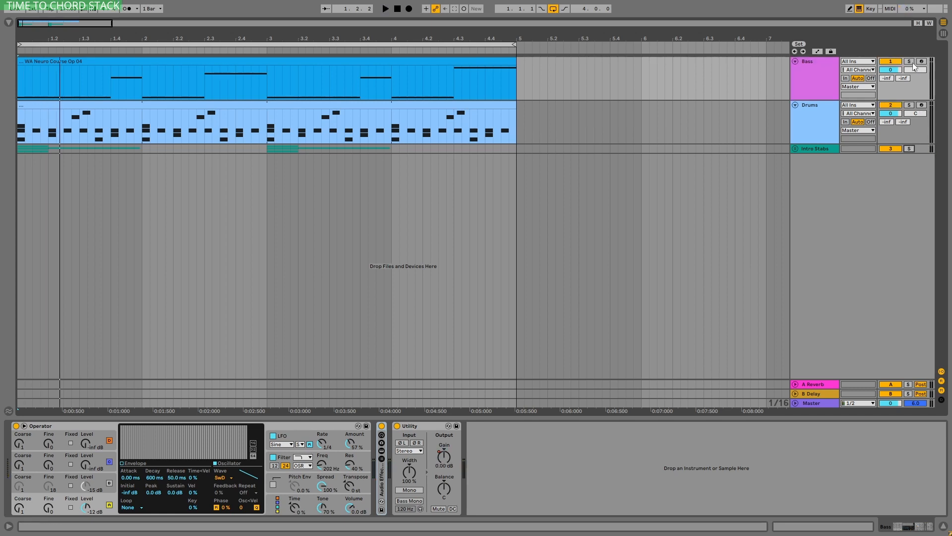
{"action": "left_click", "coordinate": [834, 60]}
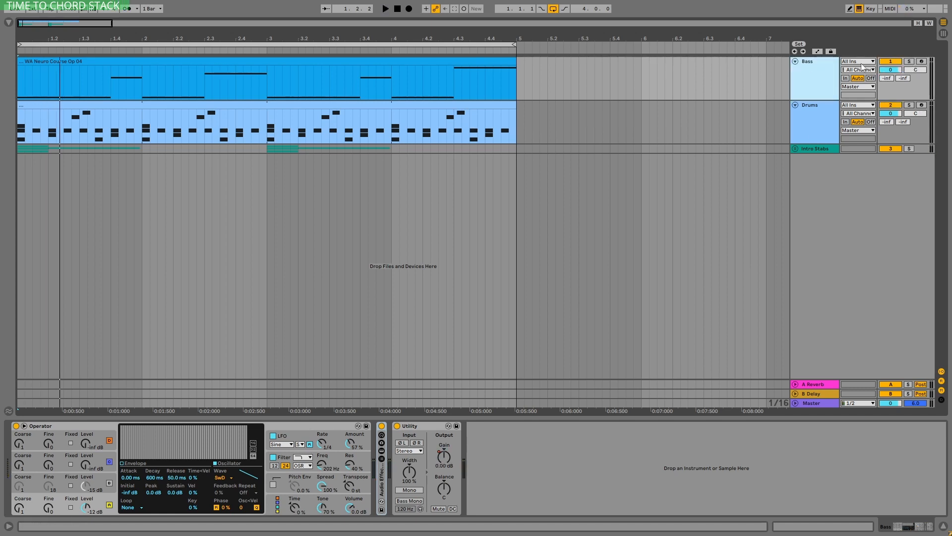
Bypass the Bass track's Audio Effect Rack, solo the track and play the dry Operator sound.
{"action": "left_click", "coordinate": [381, 426]}
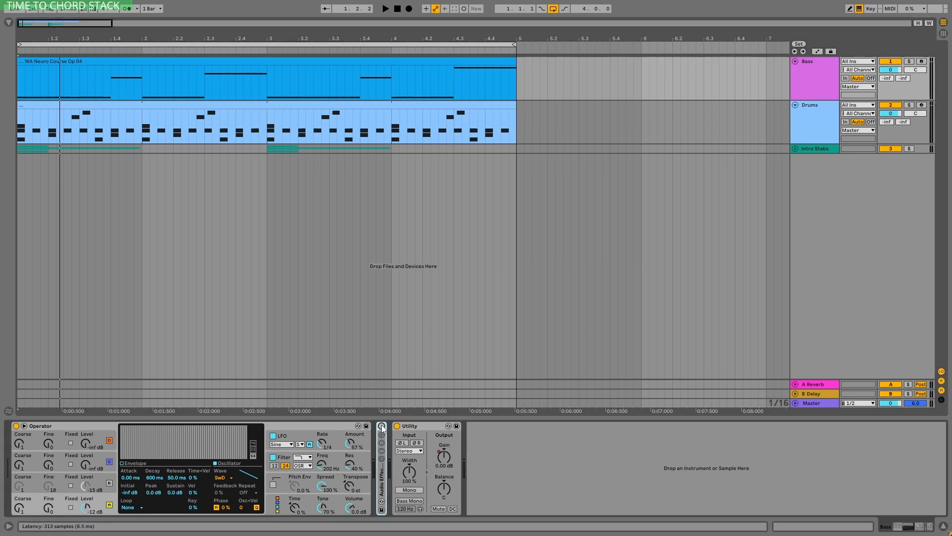
{"action": "left_click", "coordinate": [909, 61]}
{"action": "key", "text": "space"}
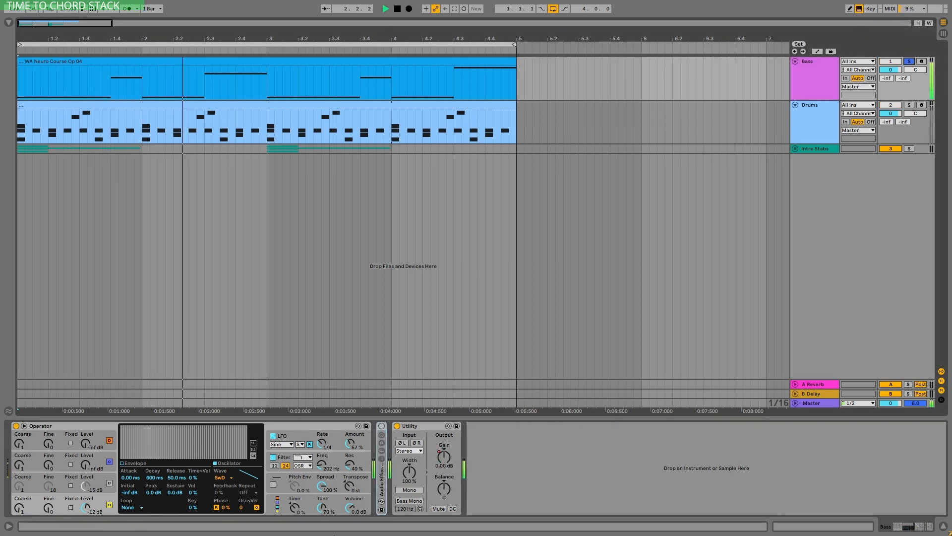
{"action": "key", "text": "space"}
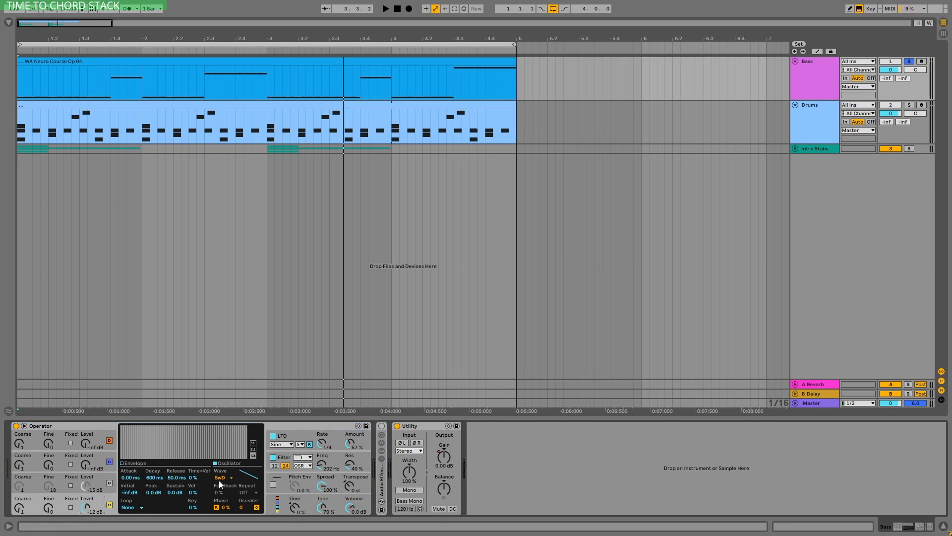
Inspect Operator's filter and LFO settings, and compare the bass with the LFO off and on.
{"action": "left_click", "coordinate": [304, 465]}
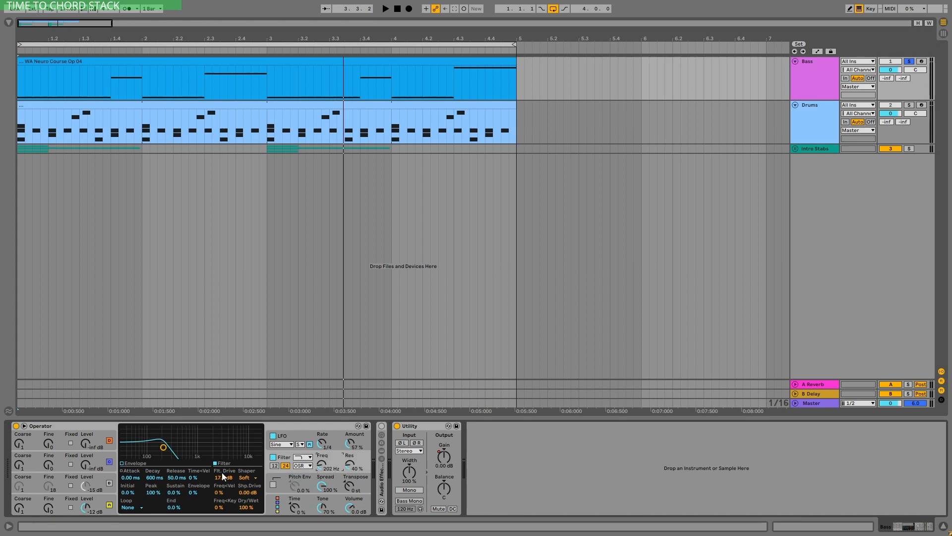
{"action": "left_click", "coordinate": [340, 432]}
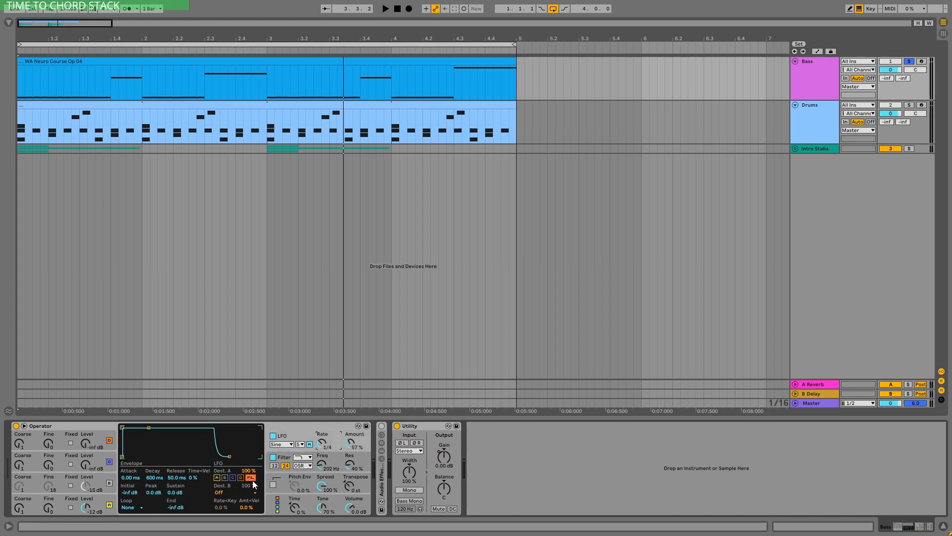
{"action": "key", "text": "space"}
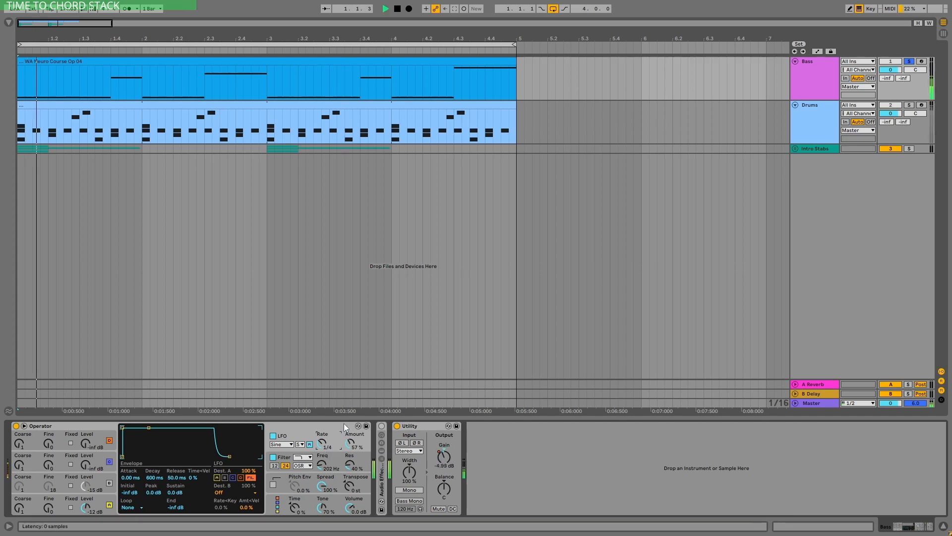
{"action": "left_click", "coordinate": [273, 435]}
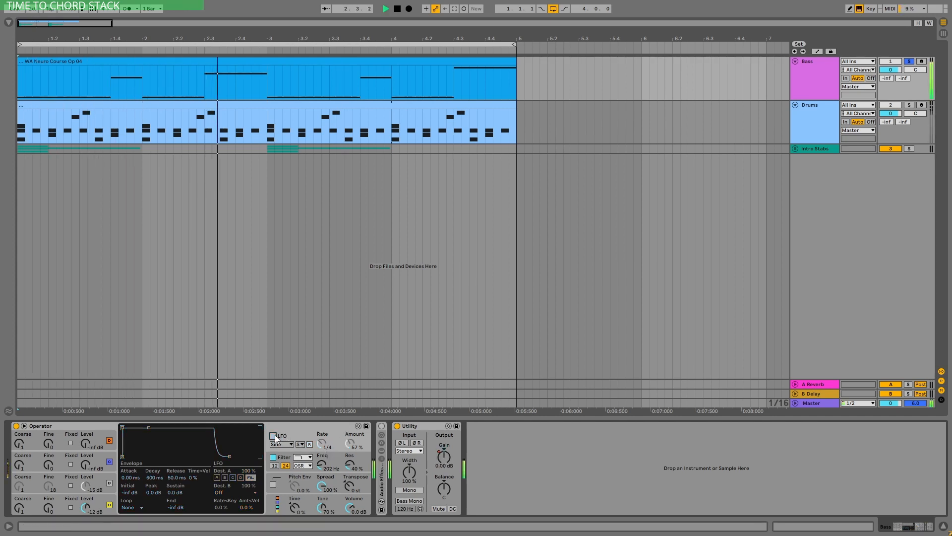
{"action": "left_click", "coordinate": [274, 435]}
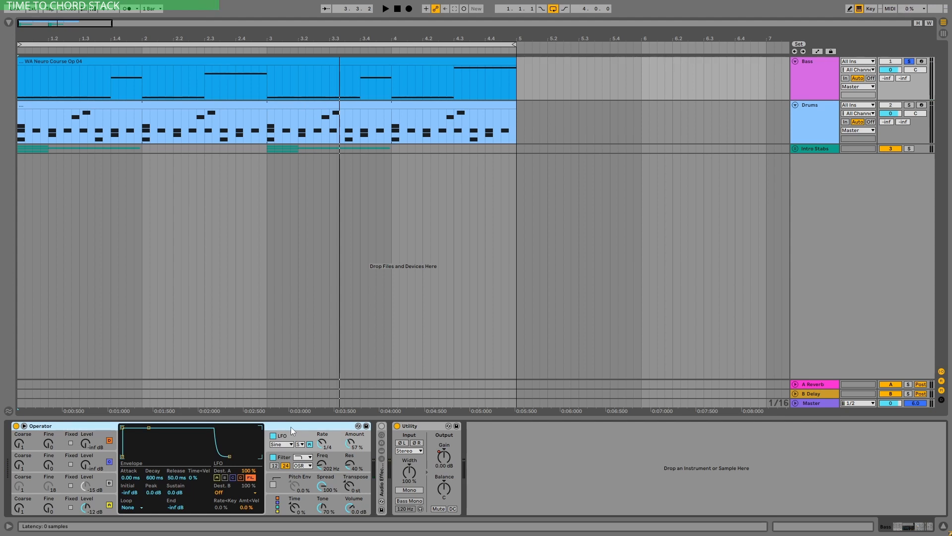
View Operator's pitch and spread settings, and play the bass with its Audio Effect Rack switched back on.
{"action": "left_click", "coordinate": [326, 486]}
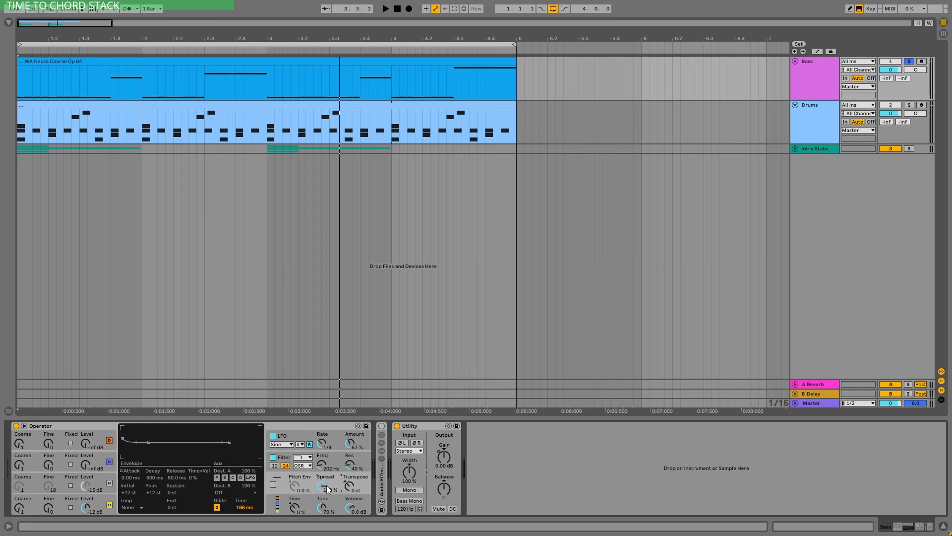
{"action": "key", "text": "space"}
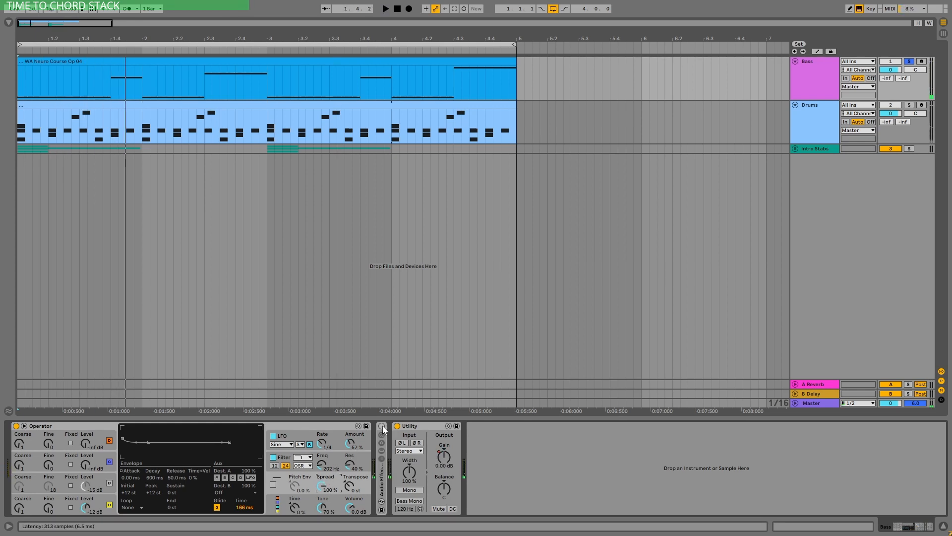
{"action": "key", "text": "space"}
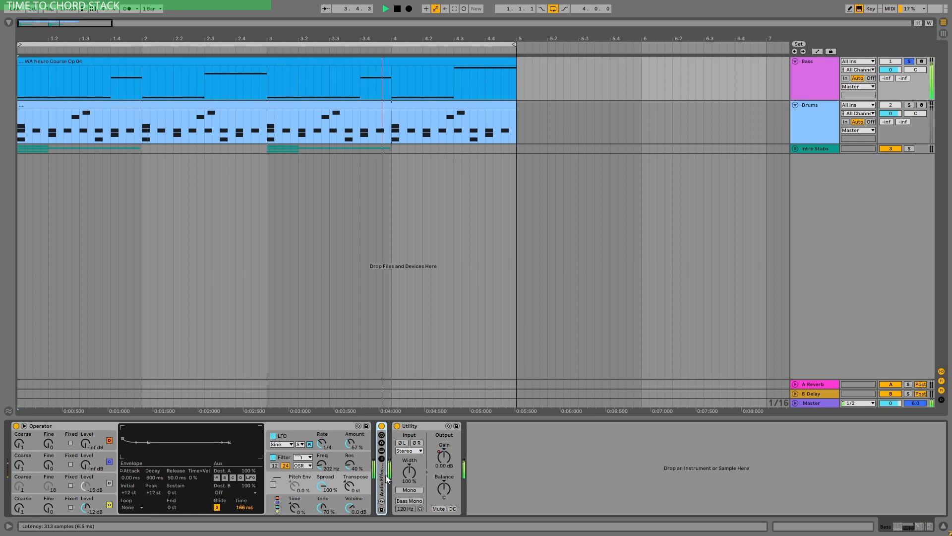
{"action": "key", "text": "space"}
Try the Square D waveform on Operator's oscillator A and play the bass.
{"action": "left_click", "coordinate": [104, 507]}
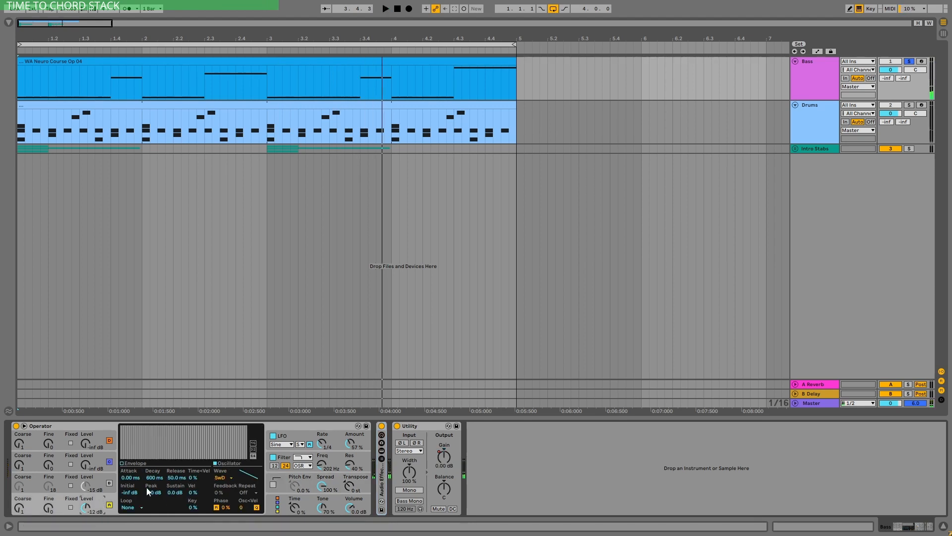
{"action": "left_click", "coordinate": [218, 478]}
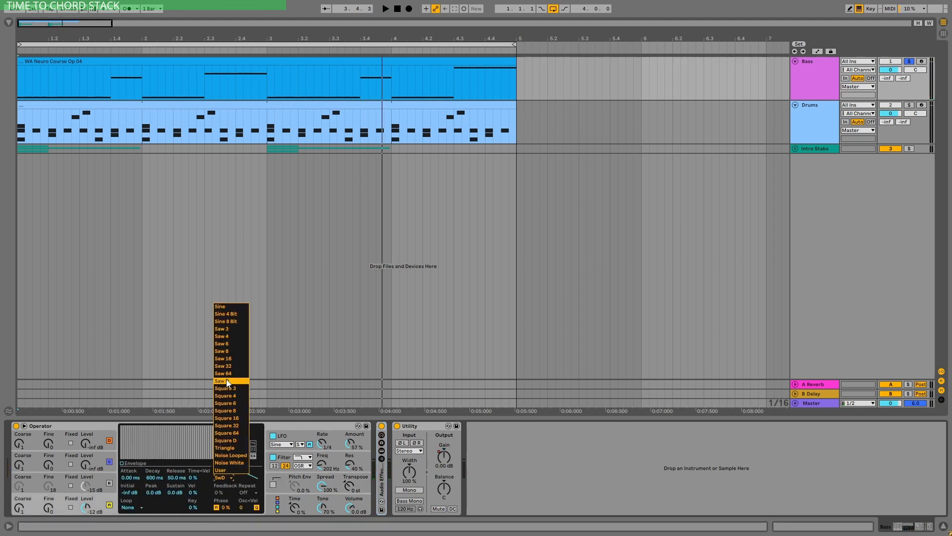
{"action": "left_click", "coordinate": [233, 441]}
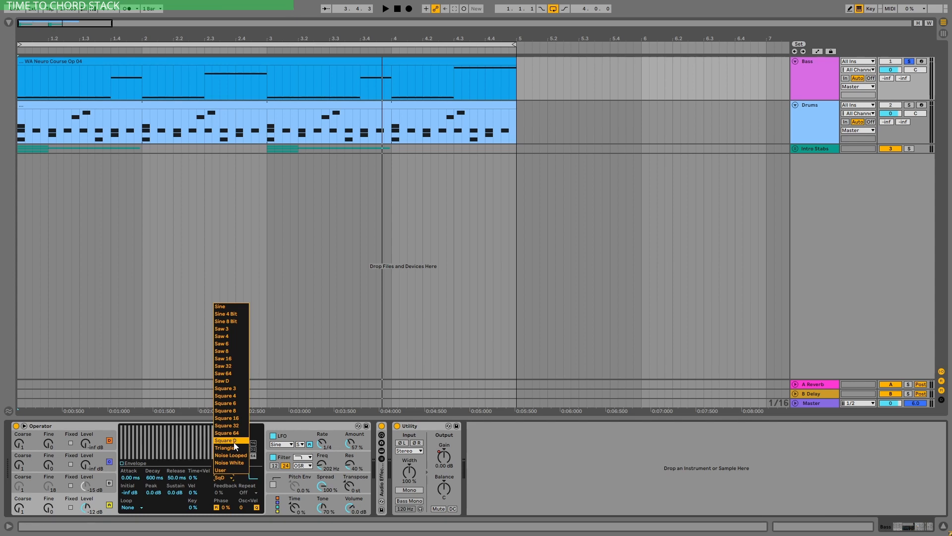
{"action": "left_click", "coordinate": [233, 441]}
{"action": "key", "text": "space"}
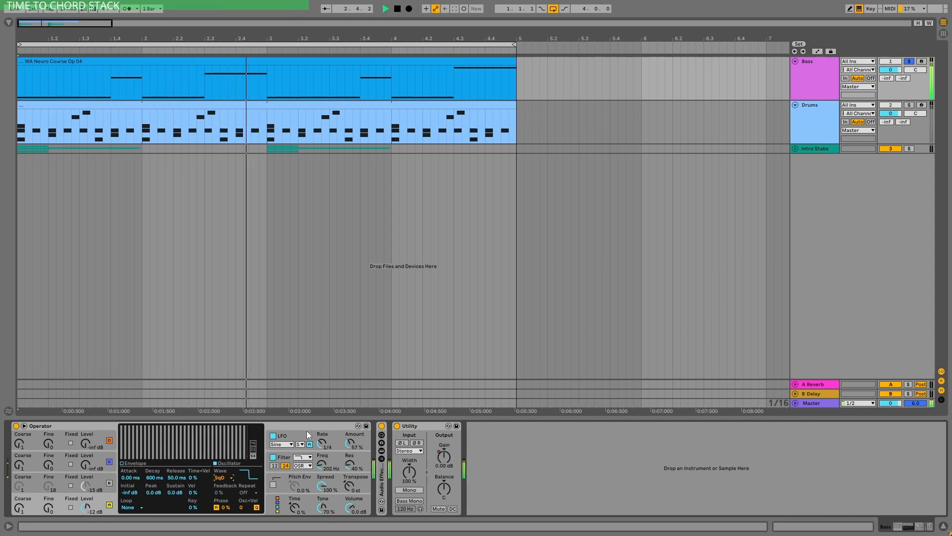
Set Operator's filter frequency to 170 Hz and its filter drive to 15.4 dB while auditioning the bass.
{"action": "left_click", "coordinate": [320, 463]}
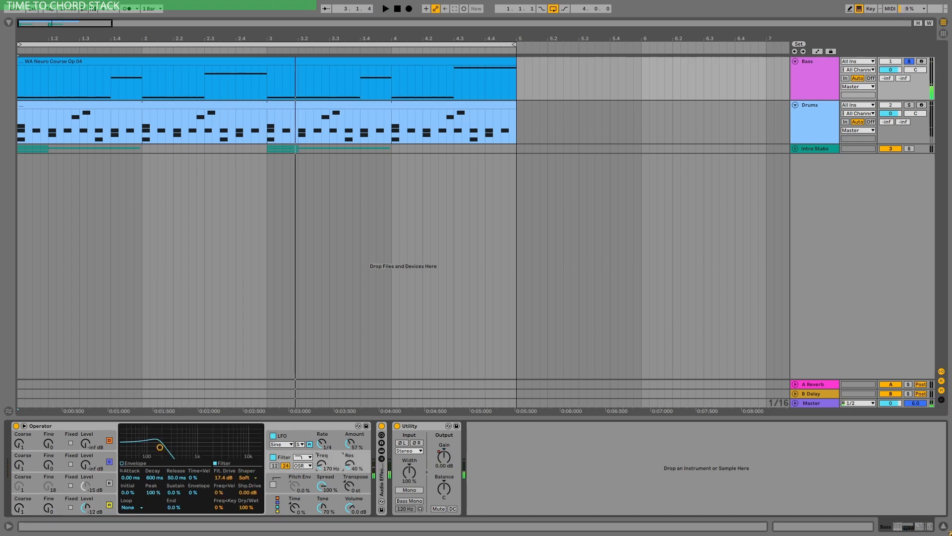
{"action": "key", "text": "space"}
{"action": "left_click_drag", "start_coordinate": [224, 477], "coordinate": [224, 482]}
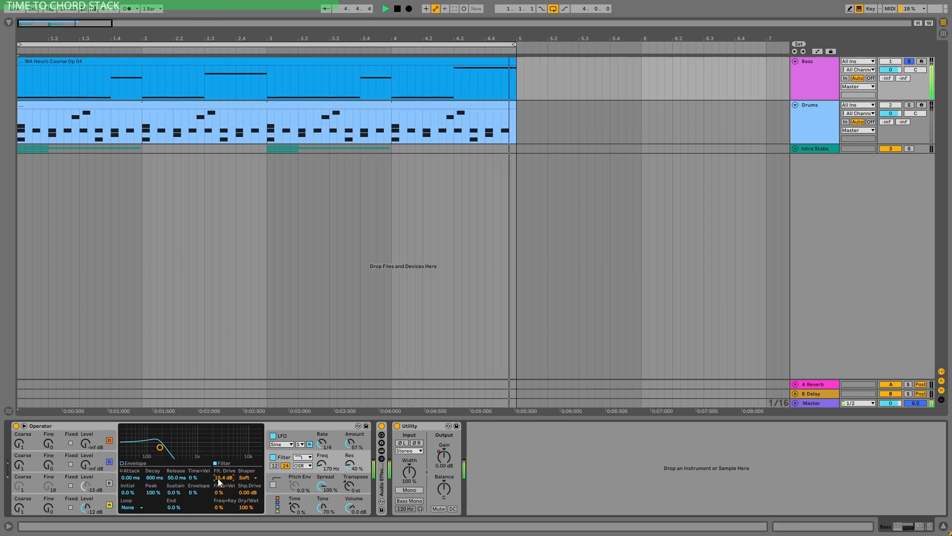
Look through the shaper types available for Operator's filter.
{"action": "left_click", "coordinate": [313, 424]}
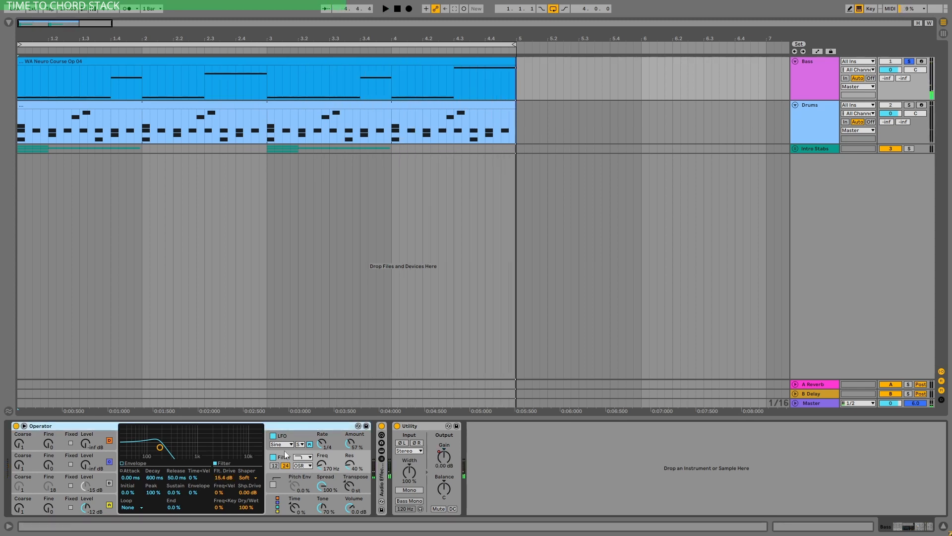
{"action": "left_click", "coordinate": [251, 481]}
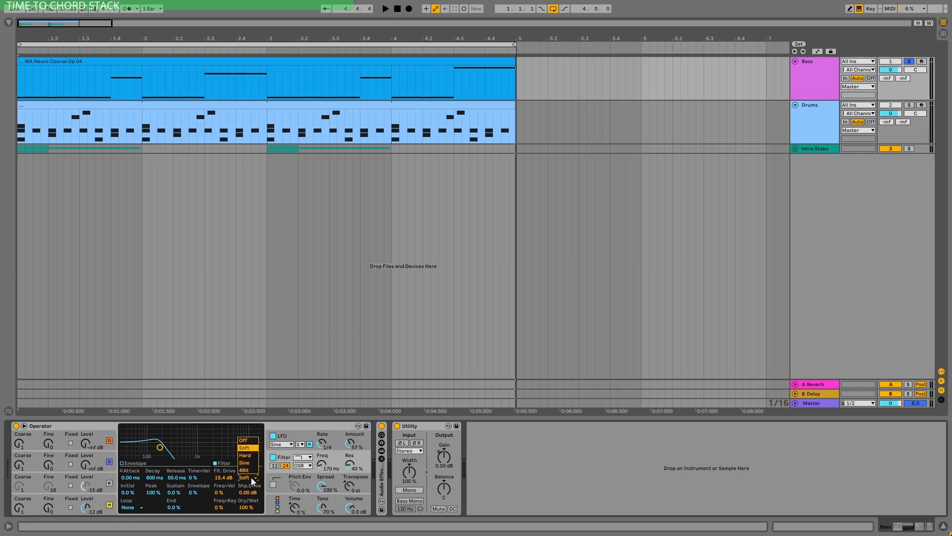
{"action": "left_click", "coordinate": [331, 451]}
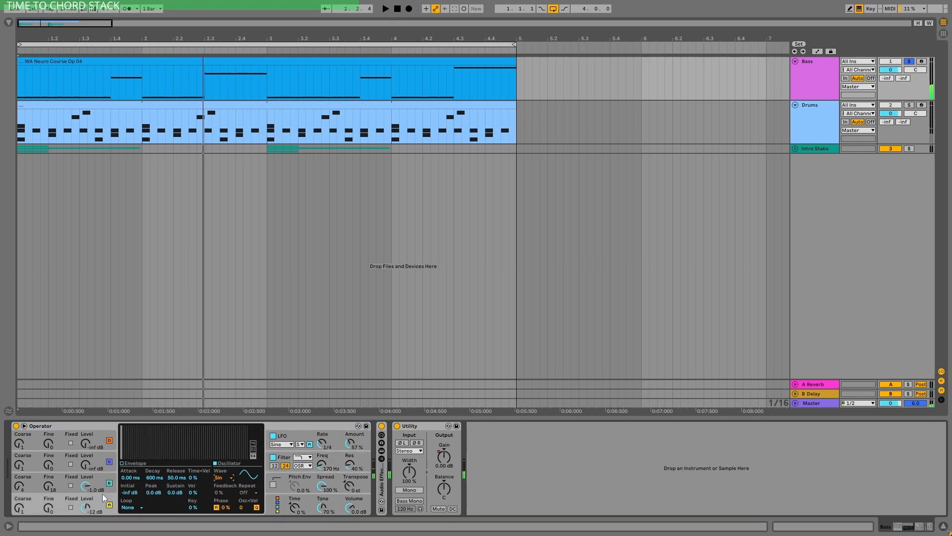
Switch off Operator's oscillator B and set oscillator A's waveform to Saw D.
{"action": "left_click", "coordinate": [107, 482]}
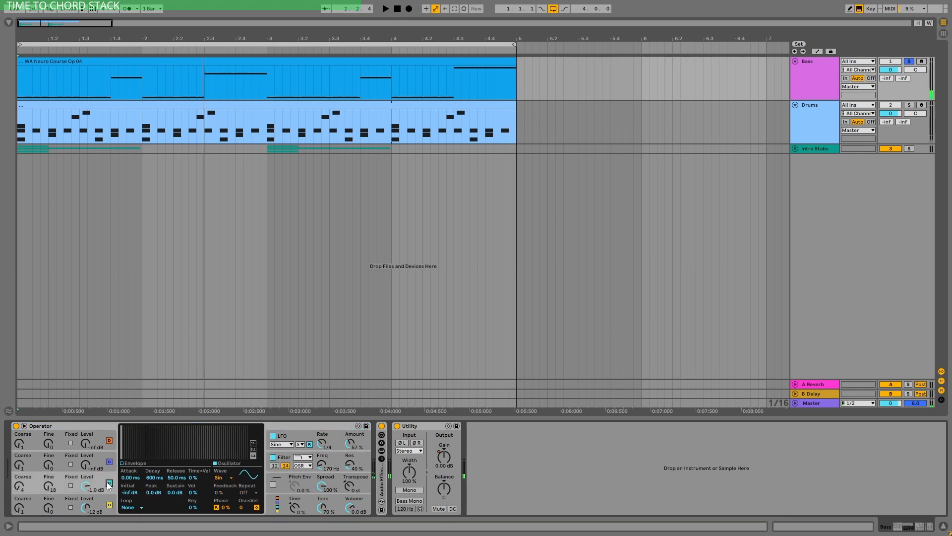
{"action": "left_click", "coordinate": [96, 501]}
{"action": "left_click", "coordinate": [217, 477]}
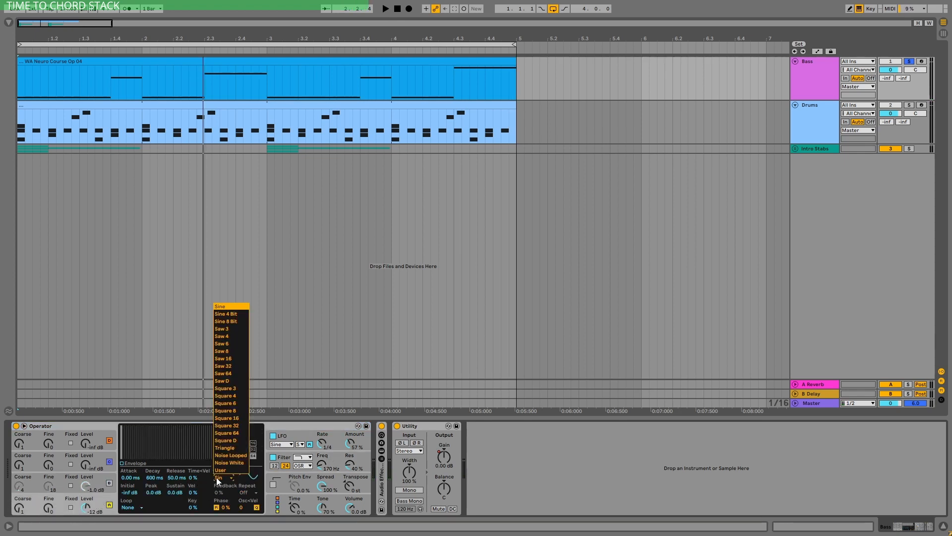
{"action": "left_click", "coordinate": [226, 381]}
Bypass the Chorus inside the Bass track's Audio Effect Rack and play the bass from beat 1.4.
{"action": "double_click", "coordinate": [382, 471]}
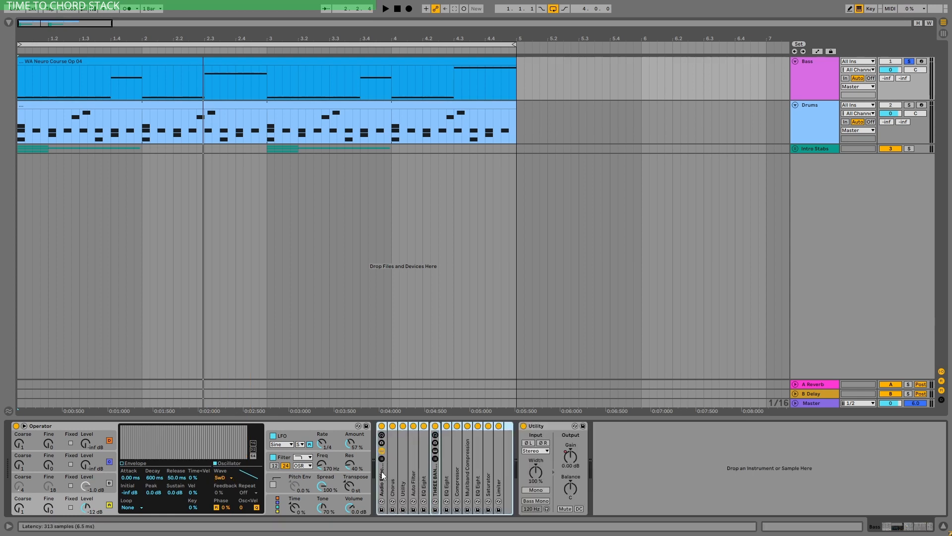
{"action": "double_click", "coordinate": [394, 467]}
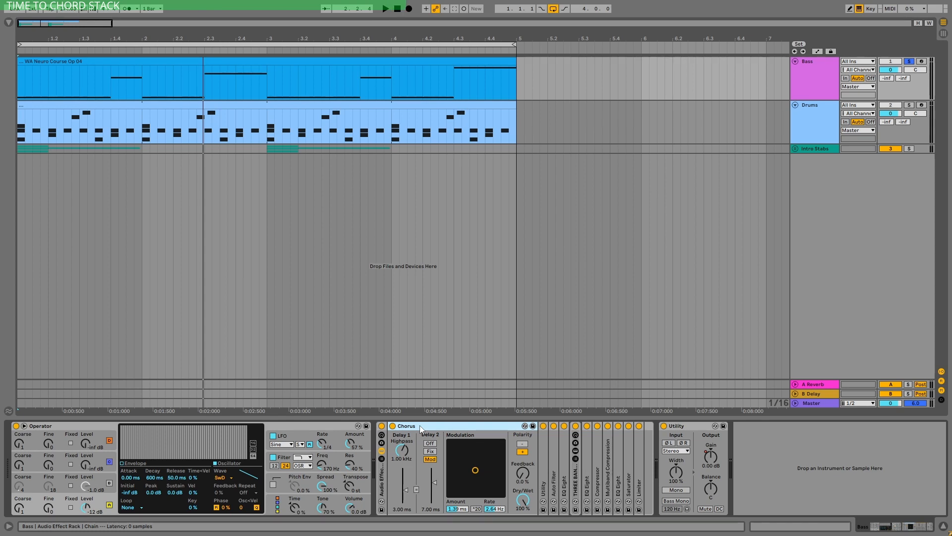
{"action": "left_click", "coordinate": [392, 425]}
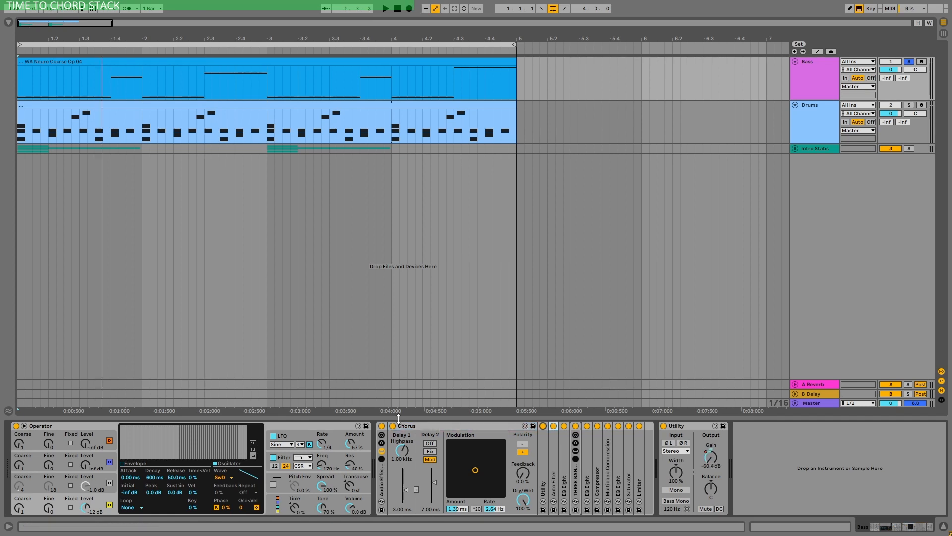
{"action": "left_click", "coordinate": [111, 81]}
{"action": "key", "text": "space"}
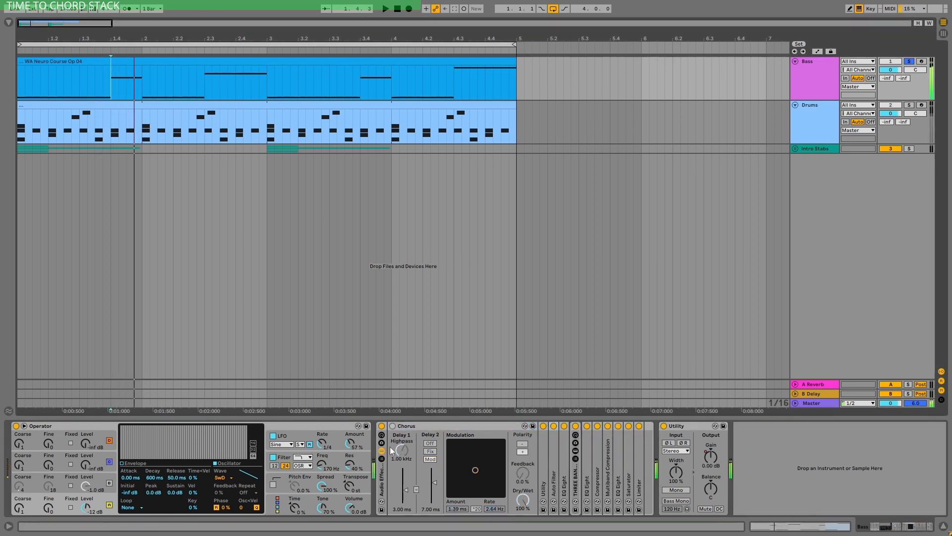
Re-enable the Chorus in the Bass track's effect rack, collapse it and expand the rack's Utility.
{"action": "left_click", "coordinate": [392, 426]}
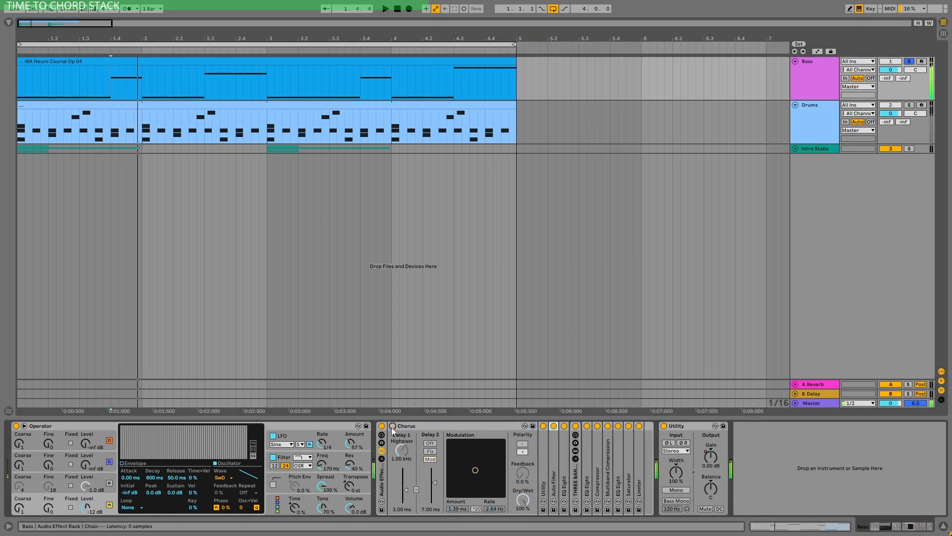
{"action": "double_click", "coordinate": [419, 425]}
{"action": "double_click", "coordinate": [402, 453]}
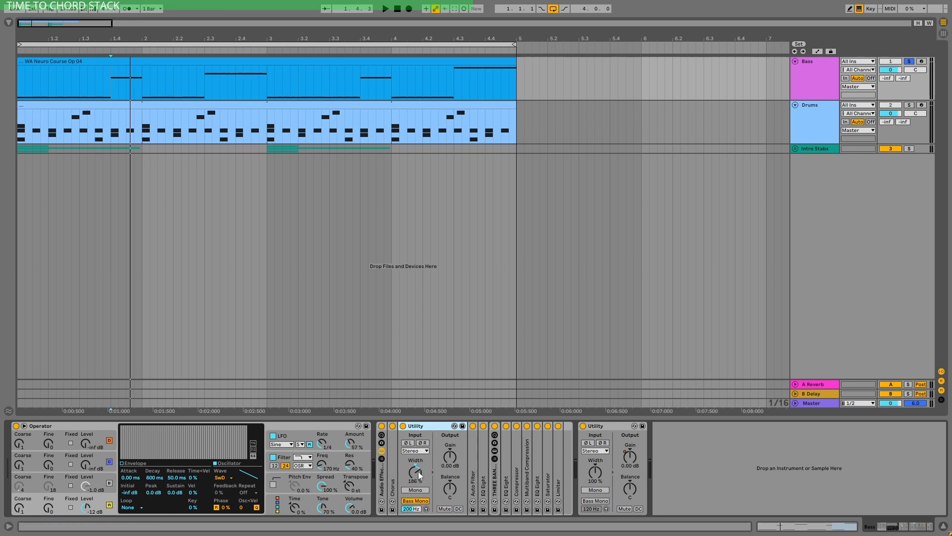
Collapse Utility, expand Auto Filter and play the bass with Auto Filter at 100 Hz and Operator's filter at 198 Hz with 17.6 dB drive.
{"action": "double_click", "coordinate": [431, 425]}
{"action": "double_click", "coordinate": [445, 427]}
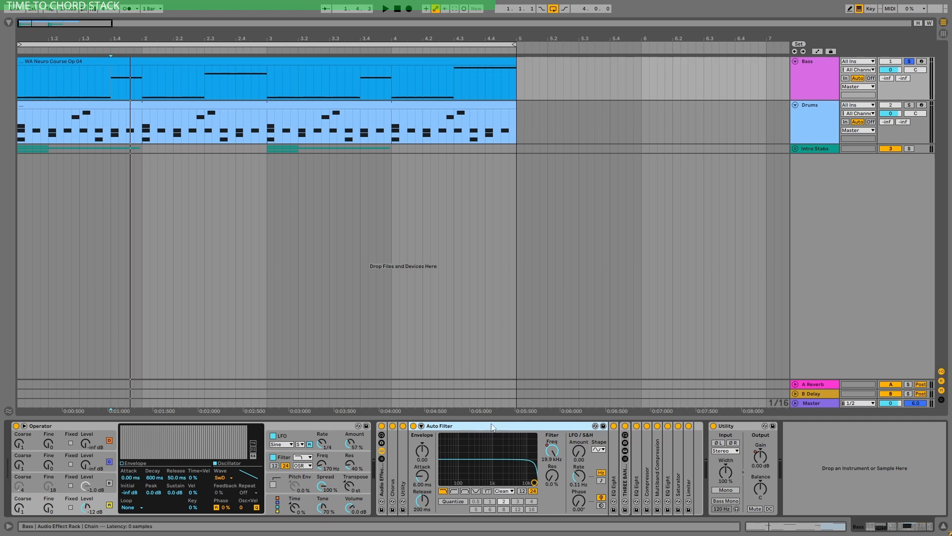
{"action": "key", "text": "space"}
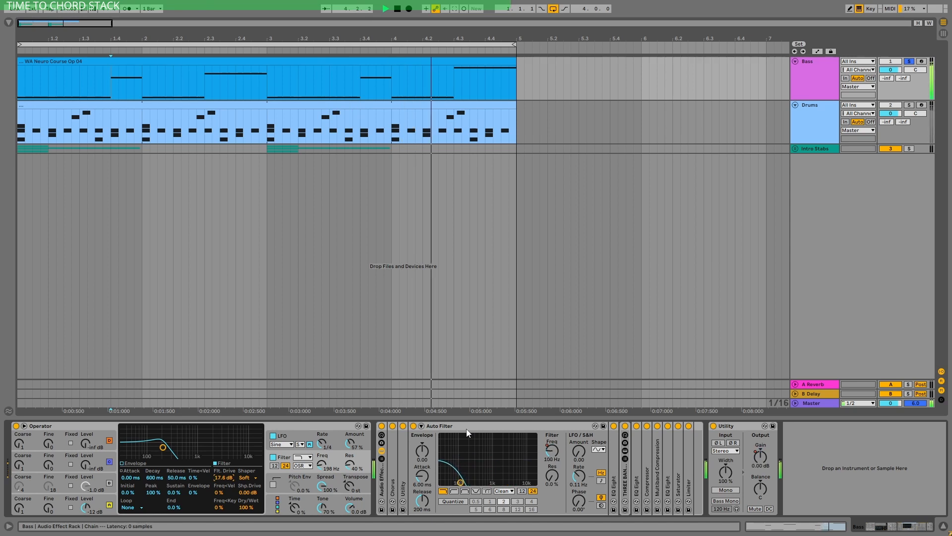
{"action": "key", "text": "space"}
Compare the bass with and without the EQ Eight that follows Auto Filter, leaving the EQ enabled and collapsed.
{"action": "double_click", "coordinate": [467, 428]}
{"action": "double_click", "coordinate": [425, 439]}
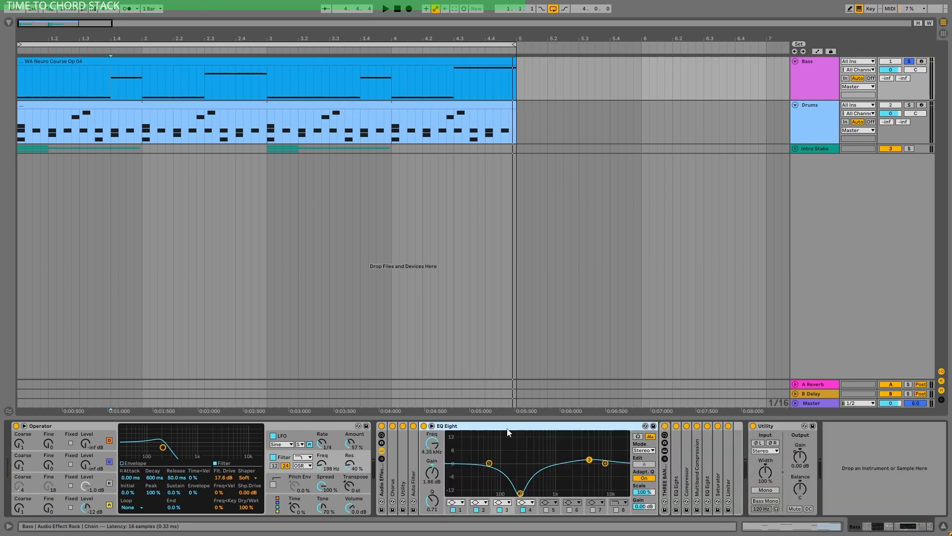
{"action": "key", "text": "space"}
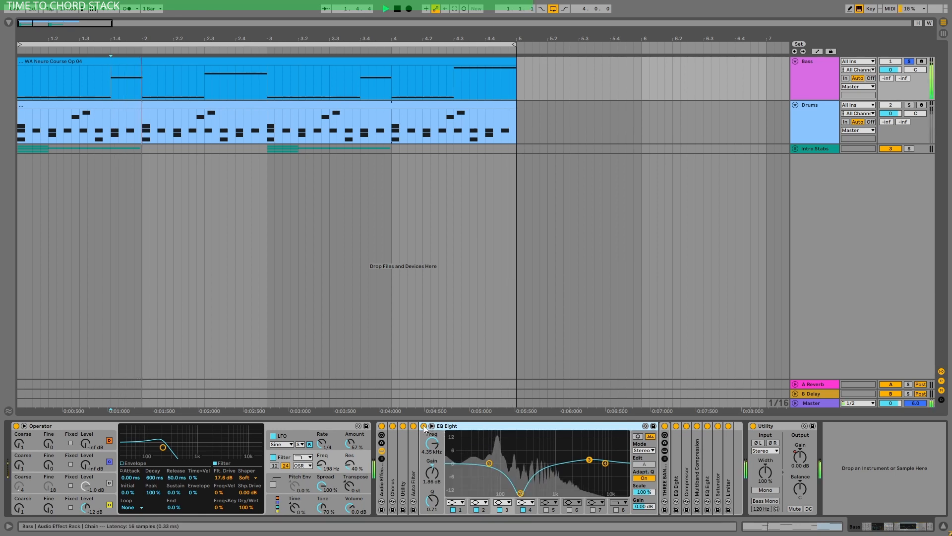
{"action": "left_click", "coordinate": [424, 426]}
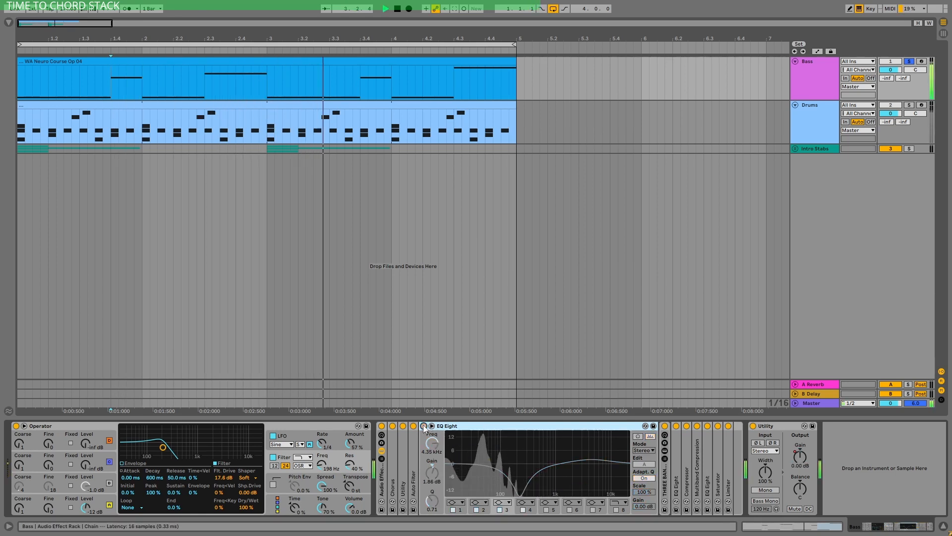
{"action": "left_click", "coordinate": [424, 426]}
{"action": "double_click", "coordinate": [470, 428]}
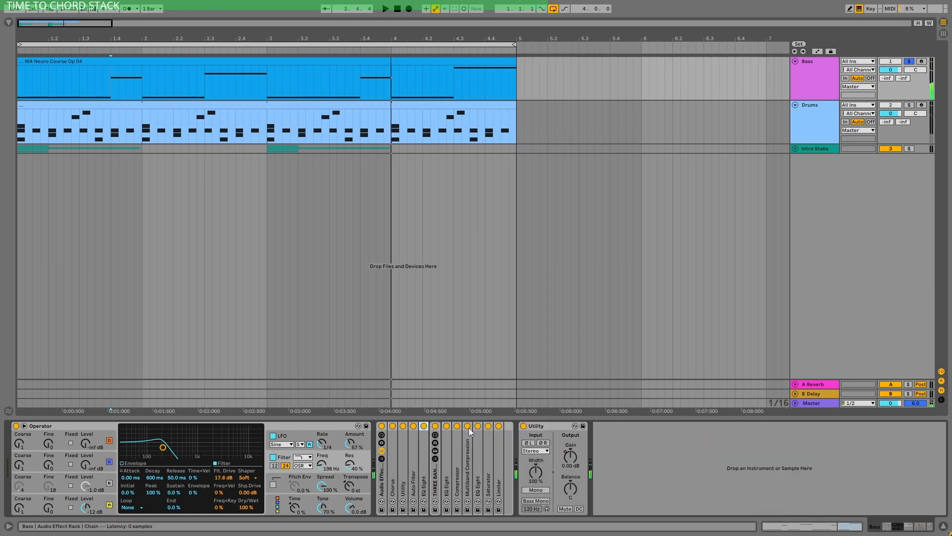
Expand the THREE BANDS SPLIT rack with its chain list and look through the TOP, MIDDLE and BOTTOM chains.
{"action": "double_click", "coordinate": [435, 478]}
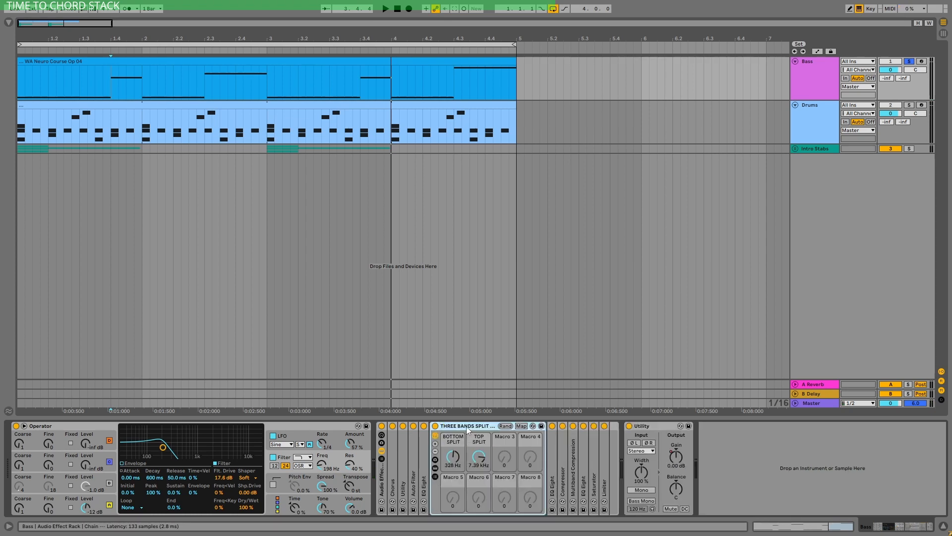
{"action": "left_click", "coordinate": [435, 468]}
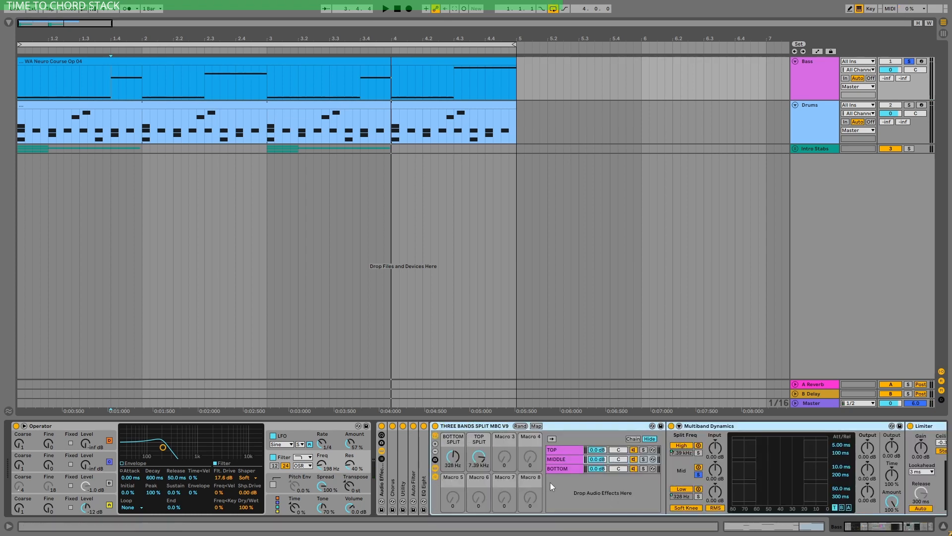
{"action": "left_click", "coordinate": [559, 452]}
{"action": "left_click_drag", "start_coordinate": [577, 439], "coordinate": [418, 436]}
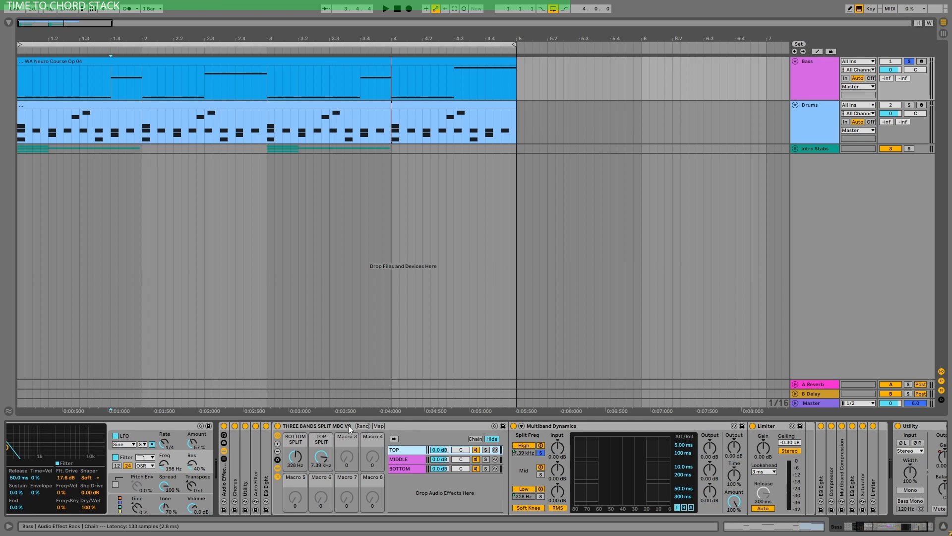
{"action": "left_click", "coordinate": [410, 458]}
{"action": "left_click", "coordinate": [410, 449]}
{"action": "left_click", "coordinate": [408, 461]}
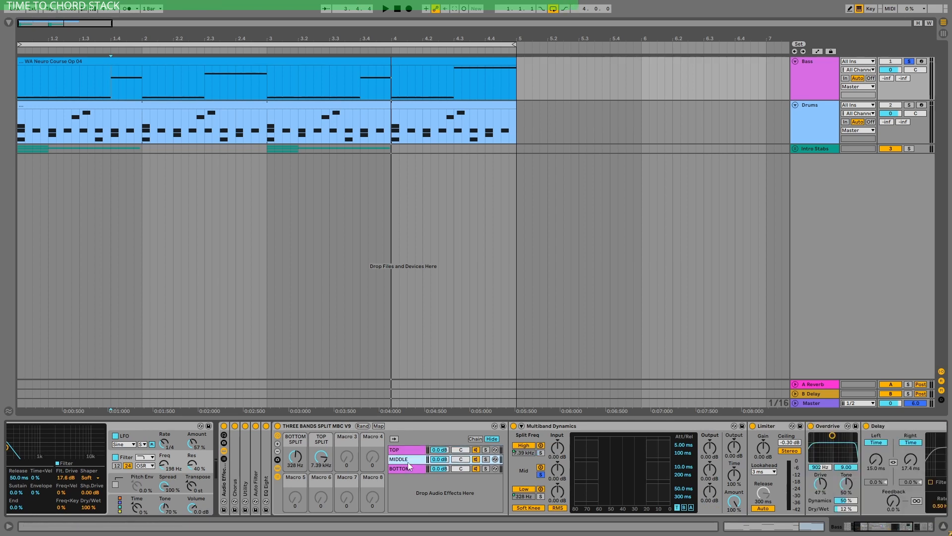
{"action": "left_click", "coordinate": [407, 467]}
{"action": "left_click", "coordinate": [406, 461]}
Examine the MIDDLE chain's effects from Overdrive onward, revisit the TOP and BOTTOM chains and hide the split rack's chain list.
{"action": "left_click", "coordinate": [860, 502]}
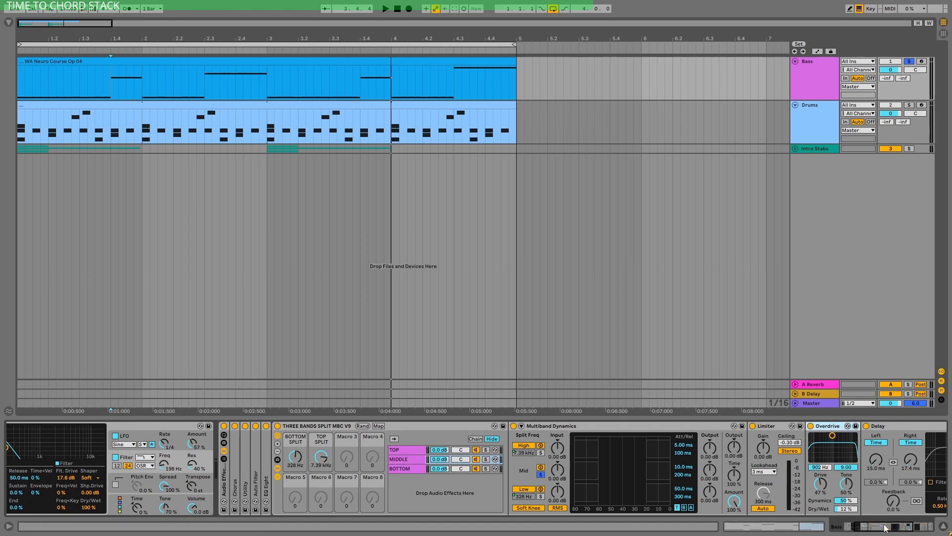
{"action": "left_click_drag", "start_coordinate": [885, 528], "coordinate": [903, 526]}
{"action": "left_click", "coordinate": [724, 426]}
{"action": "left_click", "coordinate": [308, 450]}
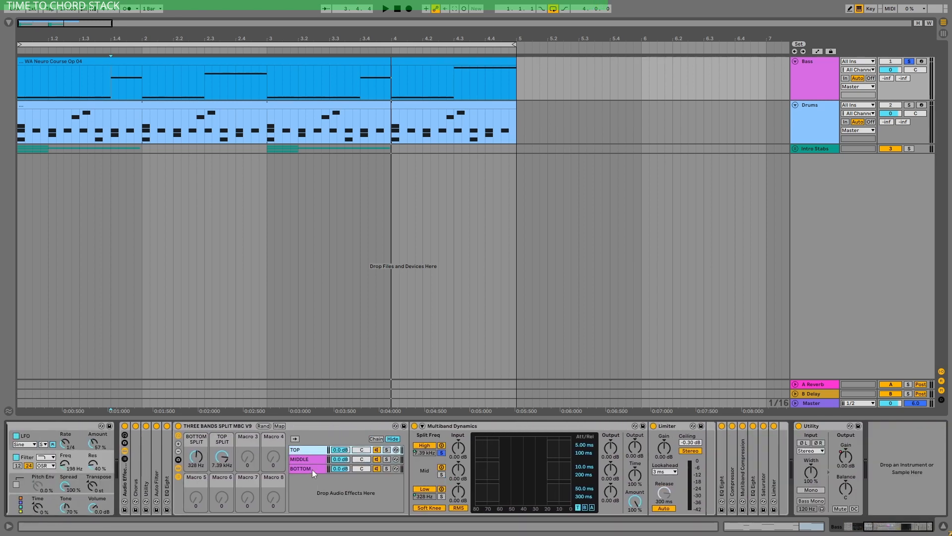
{"action": "left_click", "coordinate": [312, 469]}
{"action": "left_click", "coordinate": [178, 468]}
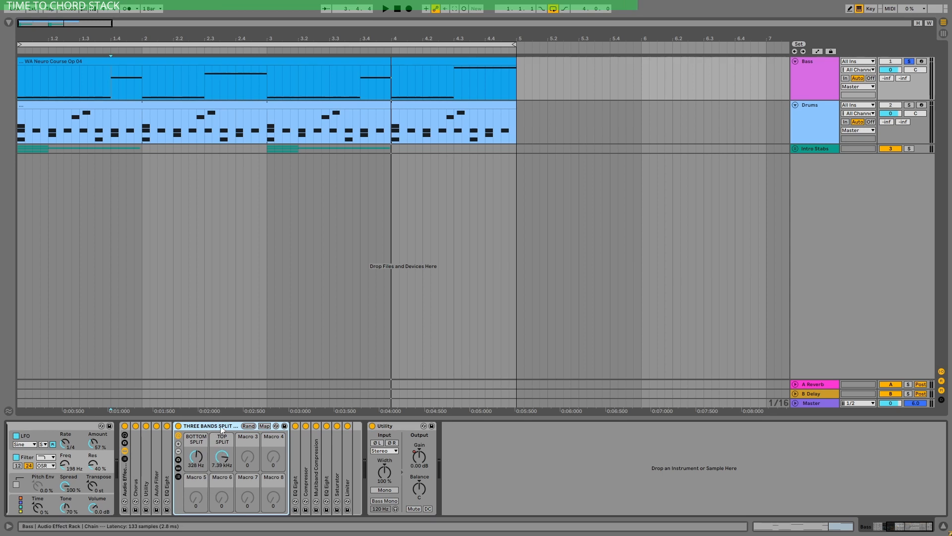
Set the split rack's BOTTOM SPLIT to 305 Hz and TOP SPLIT to 6.53 kHz while auditioning the bass.
{"action": "key", "text": "space"}
{"action": "left_click_drag", "start_coordinate": [224, 461], "coordinate": [197, 436]}
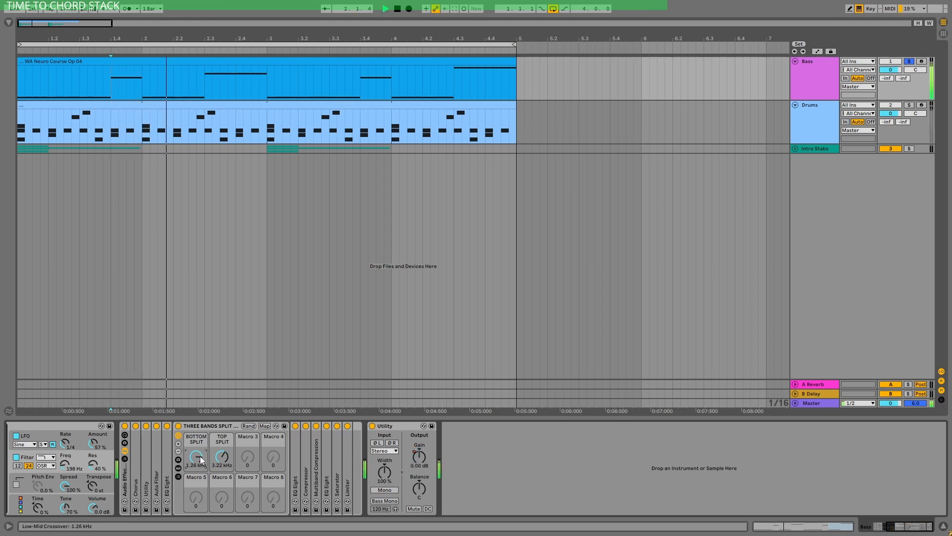
{"action": "left_click_drag", "start_coordinate": [201, 460], "coordinate": [223, 455]}
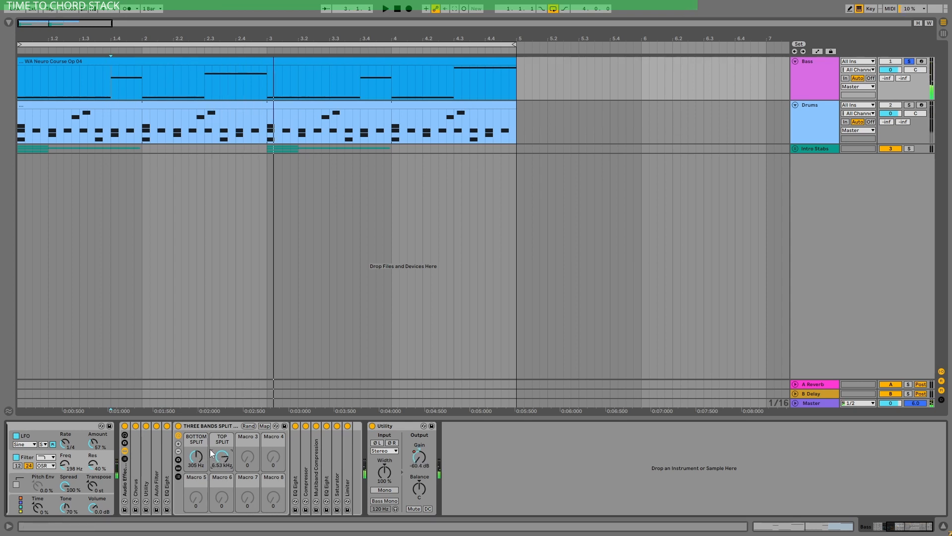
{"action": "left_click", "coordinate": [209, 427]}
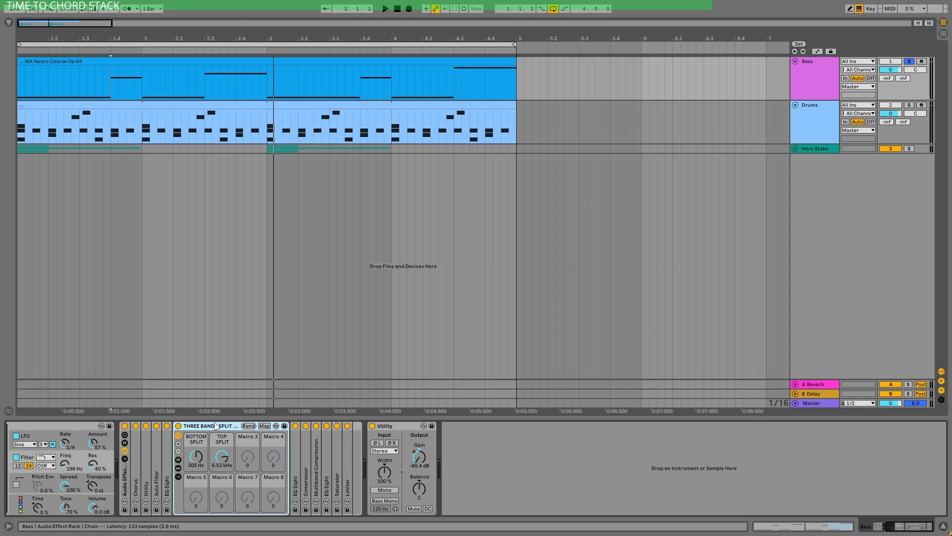
Expand the EQ Eight after the split rack, audition the bass through it and select its band 1.
{"action": "double_click", "coordinate": [294, 451]}
{"action": "key", "text": "space"}
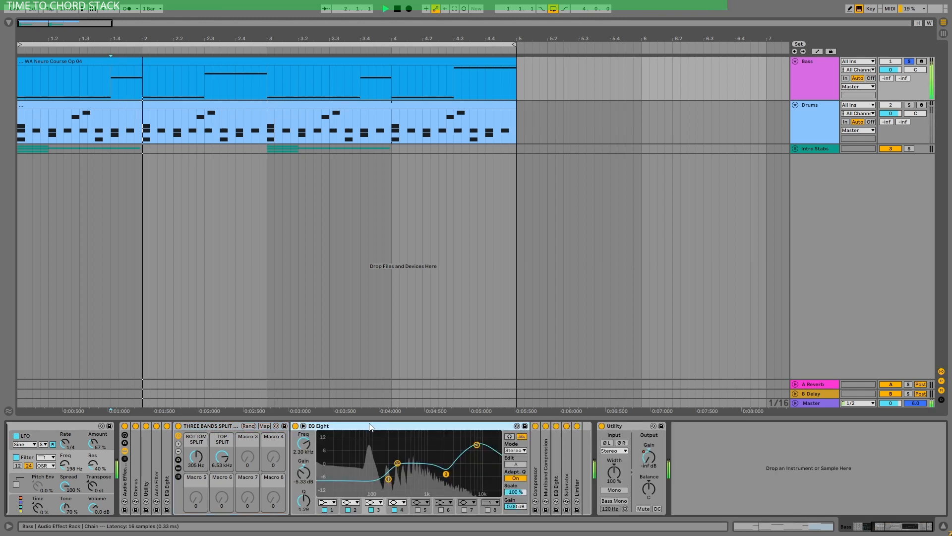
{"action": "key", "text": "space"}
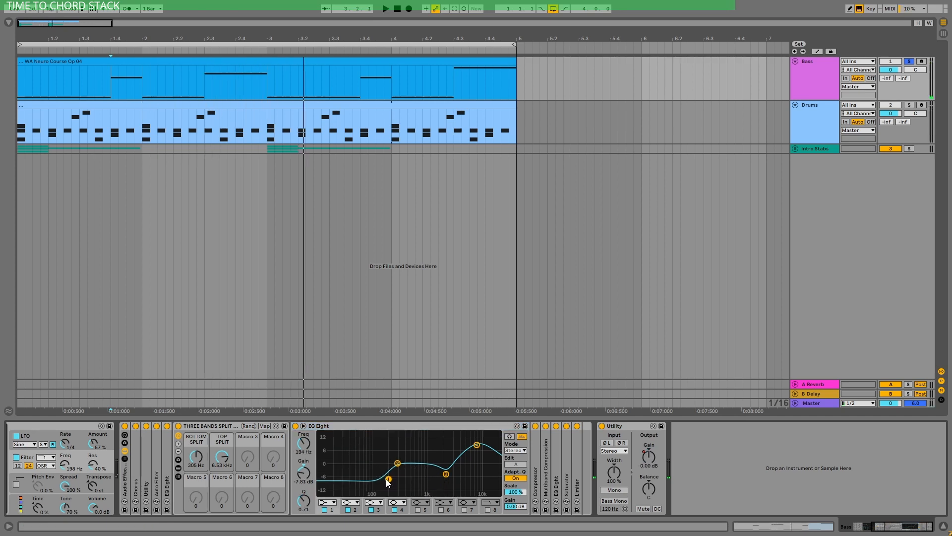
{"action": "left_click", "coordinate": [389, 479]}
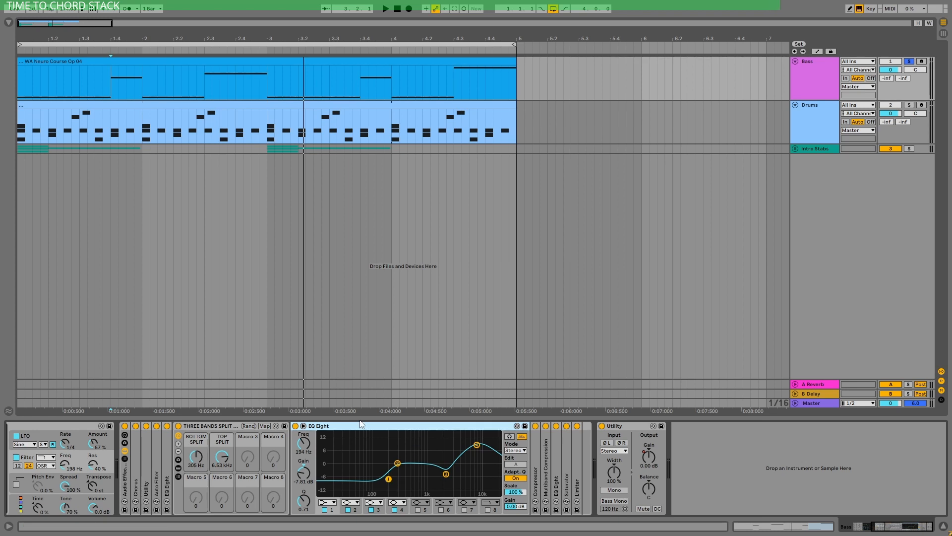
Expand the Compressor in place of the EQ Eight and play the bass to check its gain reduction.
{"action": "double_click", "coordinate": [536, 466]}
{"action": "double_click", "coordinate": [456, 427]}
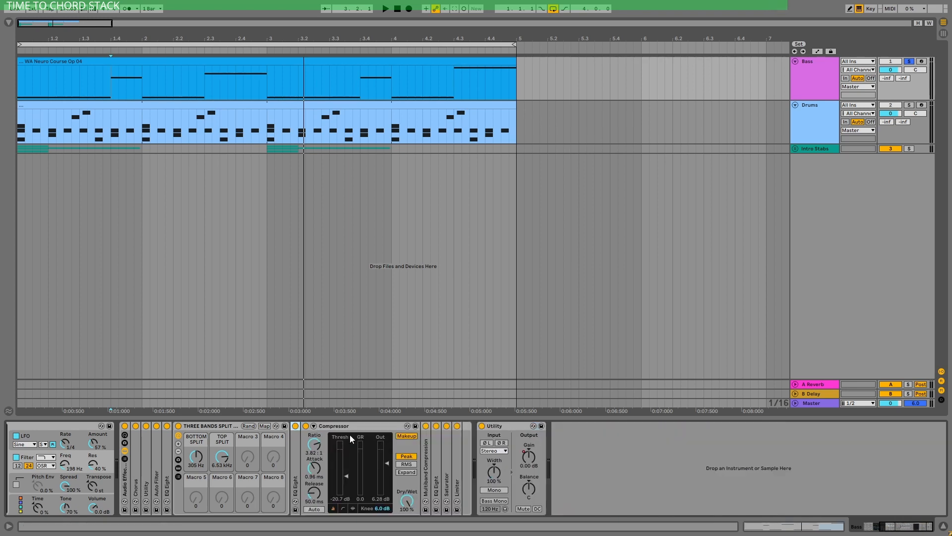
{"action": "key", "text": "space"}
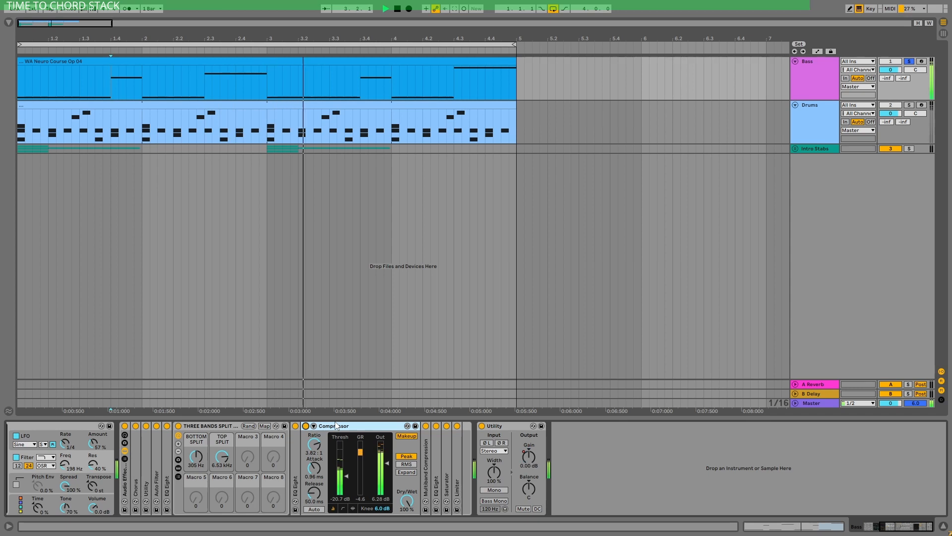
{"action": "key", "text": "space"}
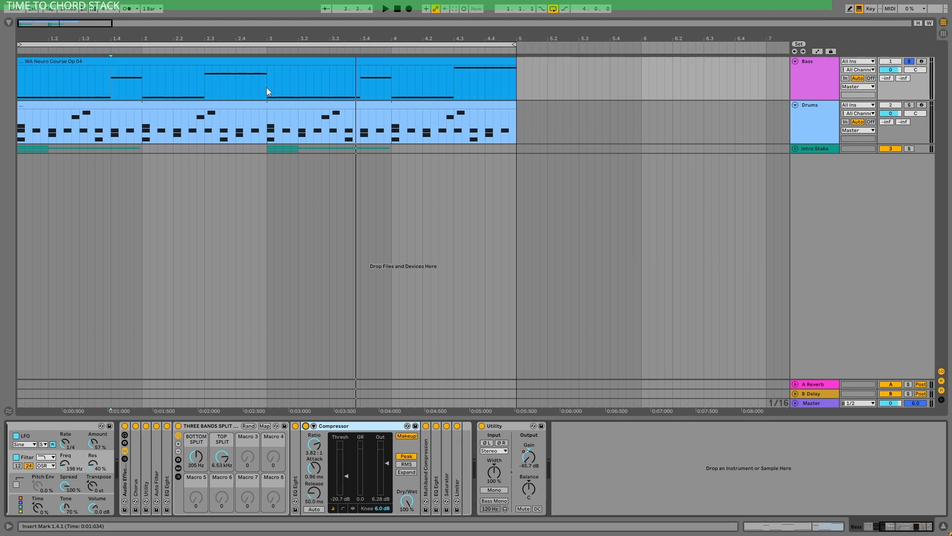
Collapse the Compressor, expand Multiband Compression and play the bass to check its three bands.
{"action": "double_click", "coordinate": [368, 426]}
{"action": "double_click", "coordinate": [318, 470]}
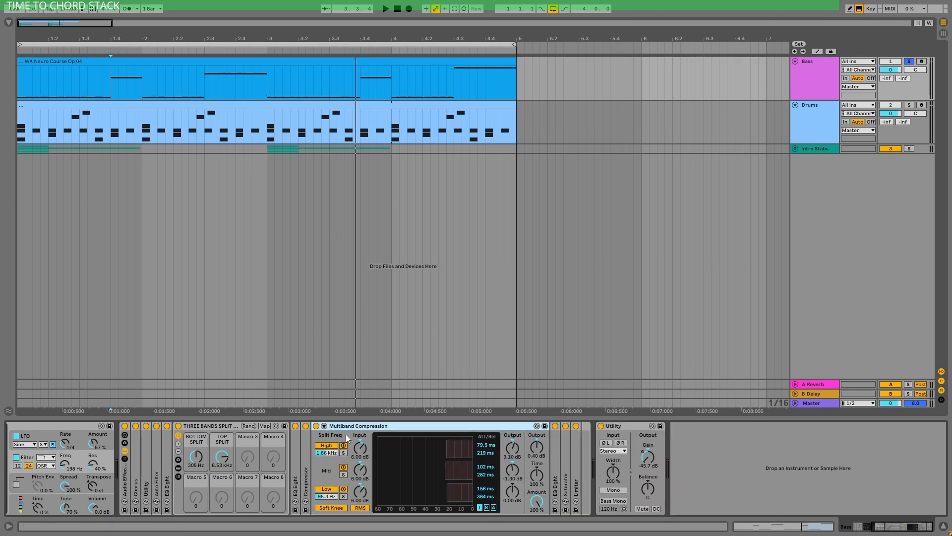
{"action": "key", "text": "space"}
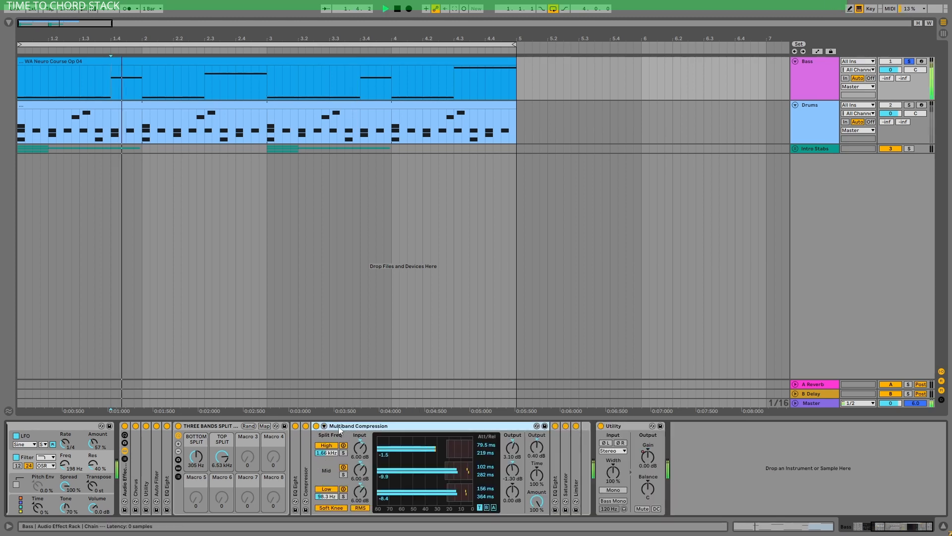
Compare the bass with and without the EQ Eight that follows Multiband Compression, leaving the EQ enabled.
{"action": "double_click", "coordinate": [421, 427]}
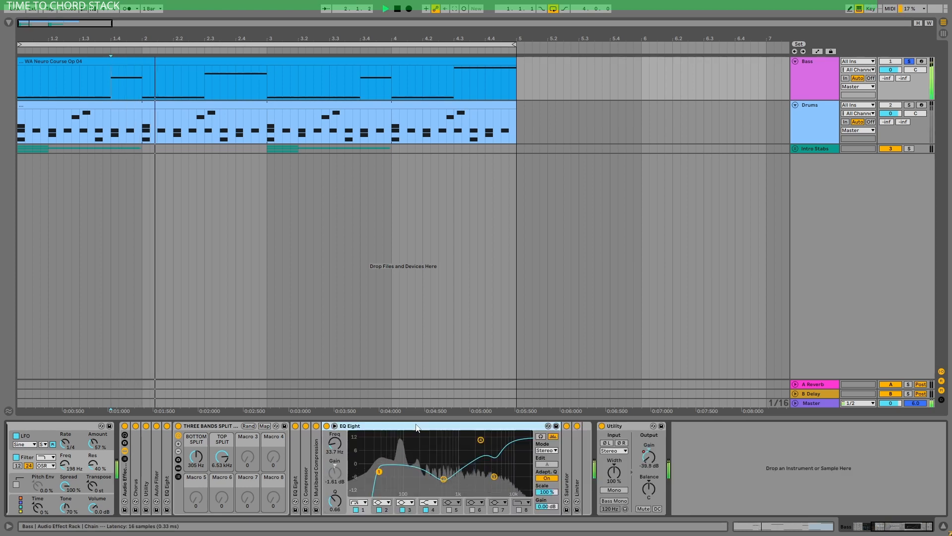
{"action": "left_click", "coordinate": [327, 426]}
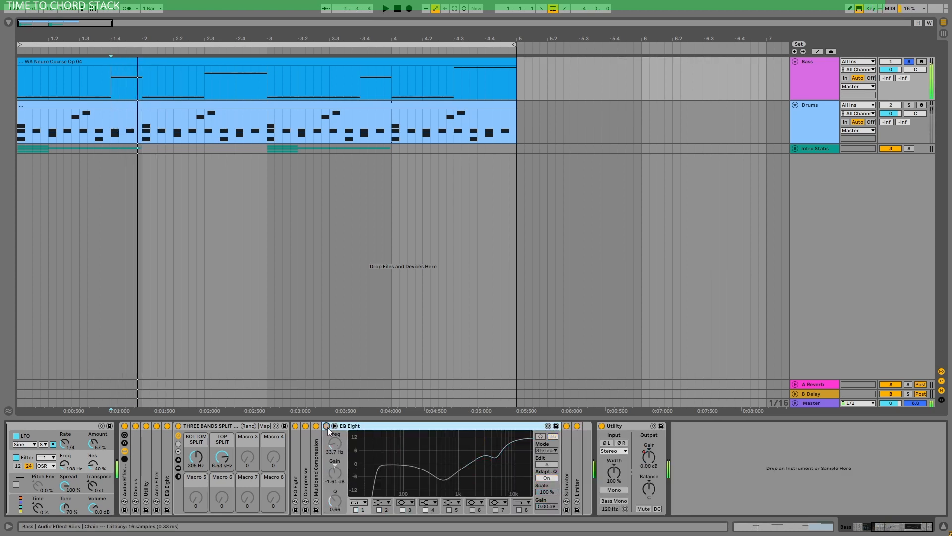
{"action": "left_click", "coordinate": [326, 426]}
{"action": "left_click", "coordinate": [327, 426]}
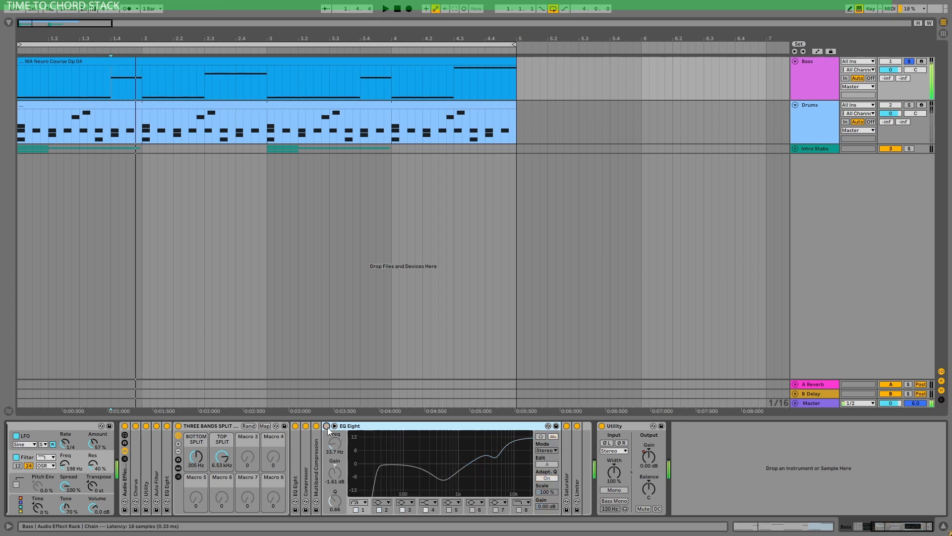
{"action": "left_click", "coordinate": [326, 426]}
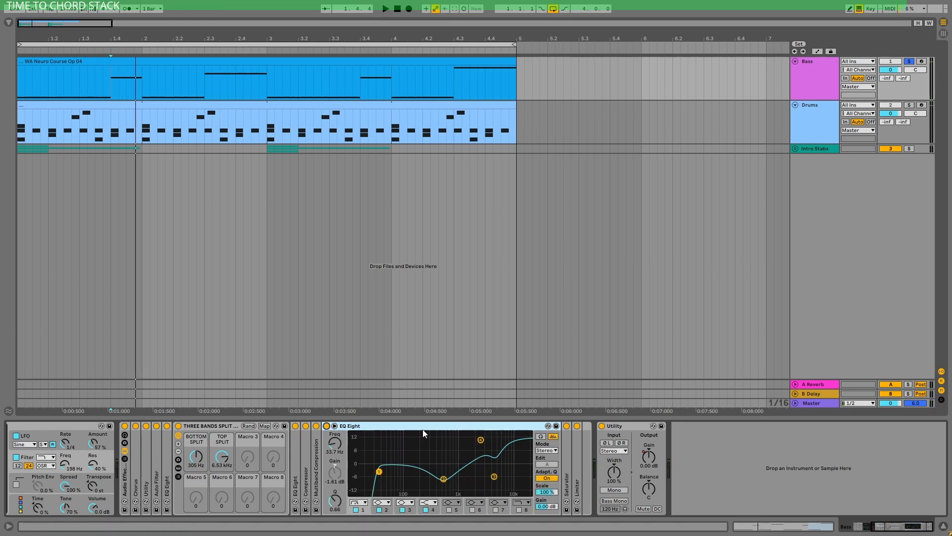
Collapse the EQ Eight, expand the Saturator and compare the bass with it bypassed and enabled.
{"action": "double_click", "coordinate": [375, 427]}
{"action": "double_click", "coordinate": [337, 459]}
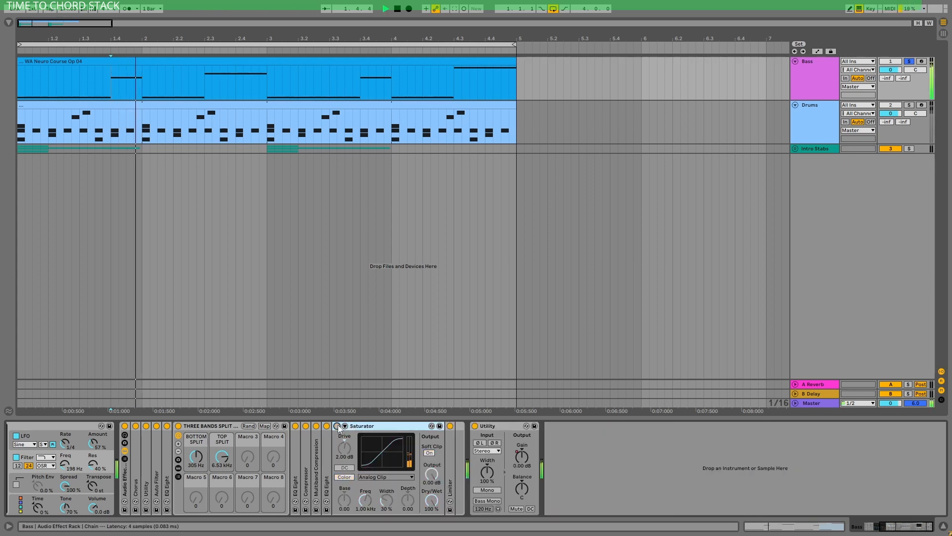
{"action": "key", "text": "space"}
Check the Limiter at the end of the rack and collapse both it and the Saturator.
{"action": "double_click", "coordinate": [451, 452]}
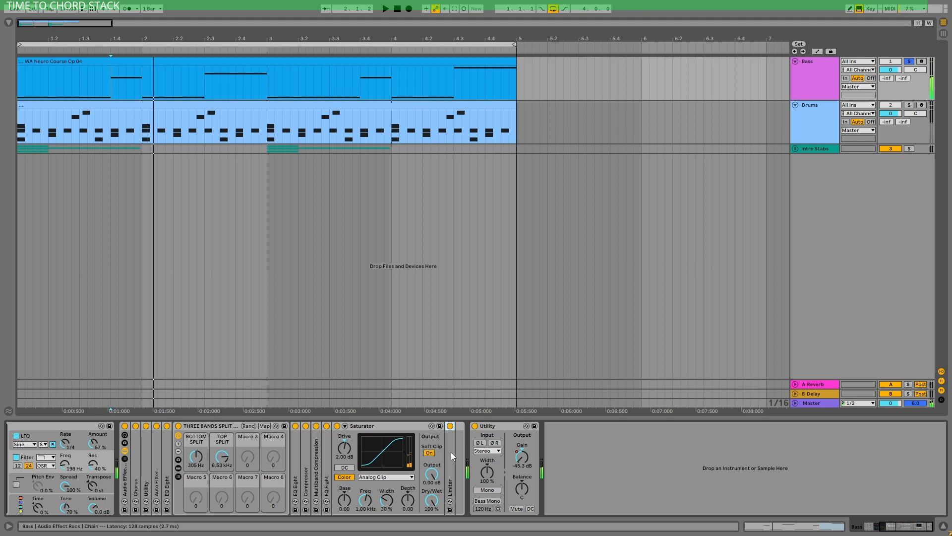
{"action": "double_click", "coordinate": [380, 426]}
{"action": "double_click", "coordinate": [383, 427]}
Show the Gain automation of the Bass track's final Utility in the arrangement and play the bass.
{"action": "left_click", "coordinate": [399, 426]}
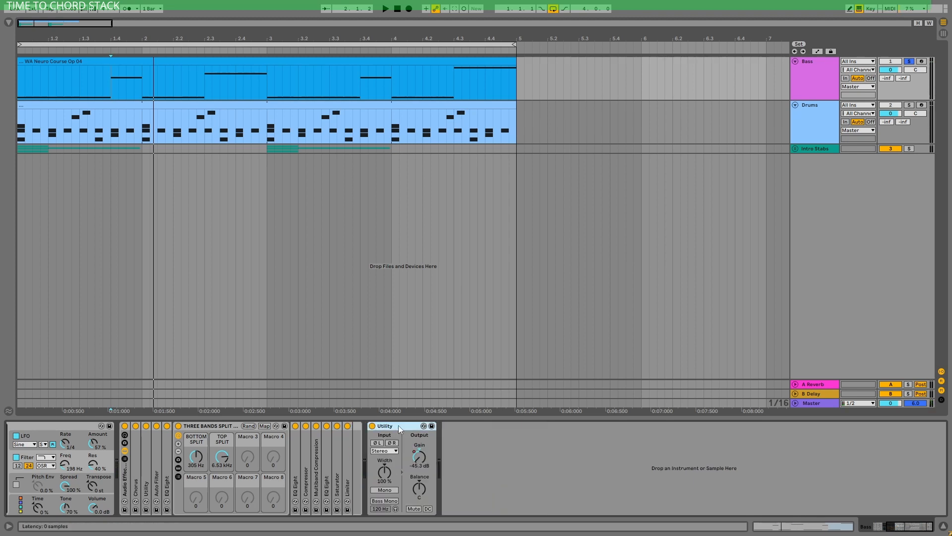
{"action": "left_click", "coordinate": [419, 457]}
{"action": "left_click", "coordinate": [817, 51]}
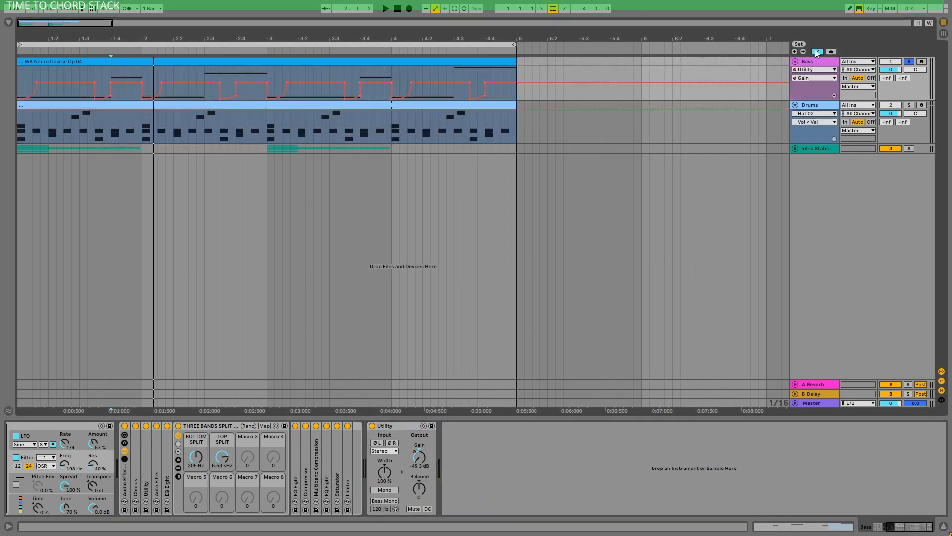
{"action": "key", "text": "space"}
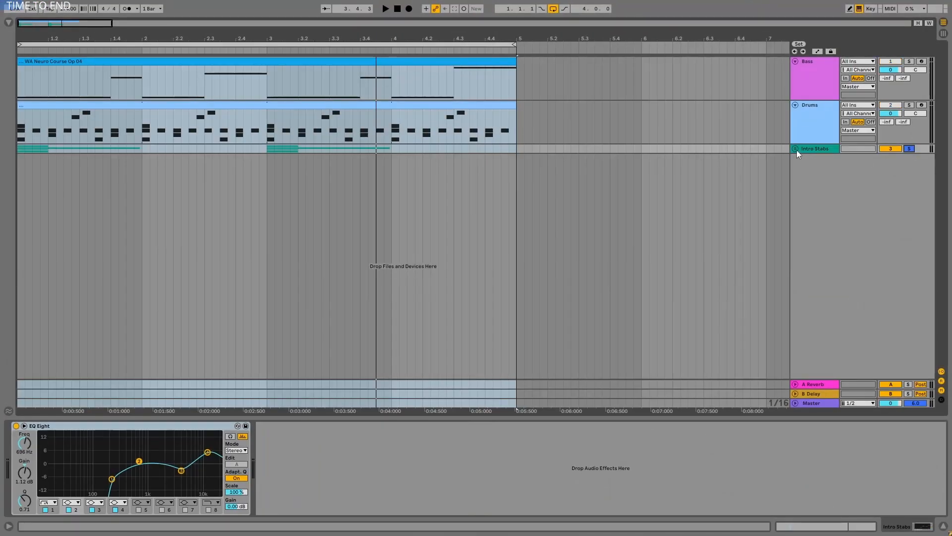
Unfold the Intro Stabs group, then solo the FAJINPAD track and play it.
{"action": "left_click", "coordinate": [796, 149]}
{"action": "left_click", "coordinate": [816, 201]}
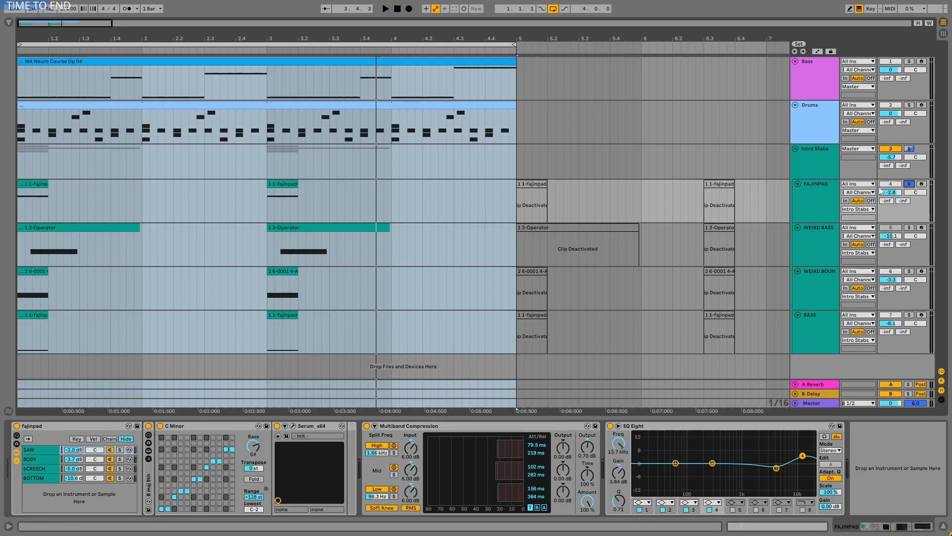
{"action": "key", "text": "space"}
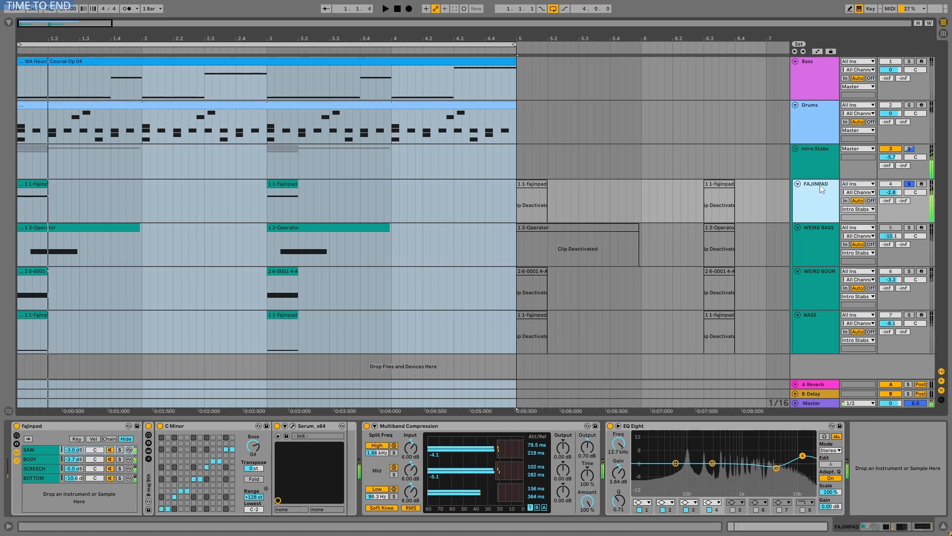
{"action": "key", "text": "space"}
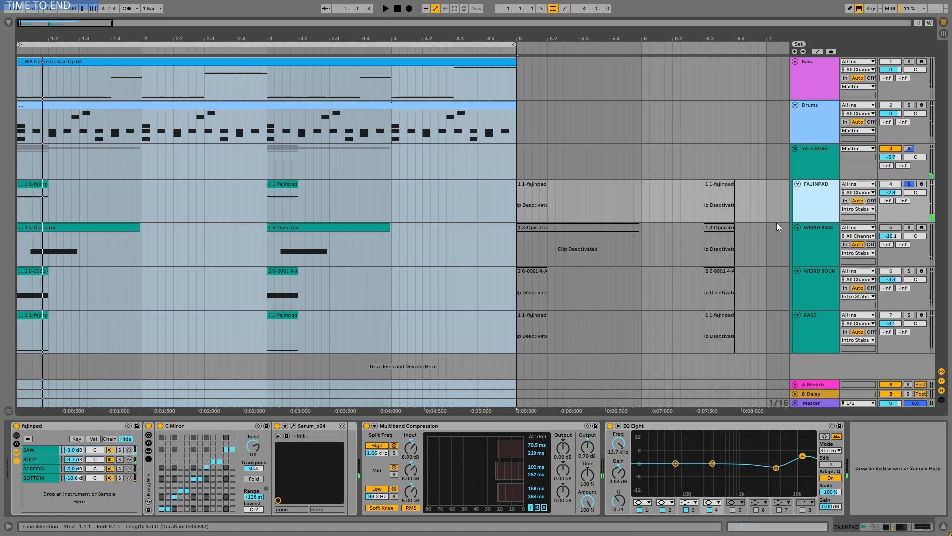
Solo the WEIRD BOUNCE track and play it, viewing the devices on it and on WEIRD BASS.
{"action": "left_click", "coordinate": [818, 239]}
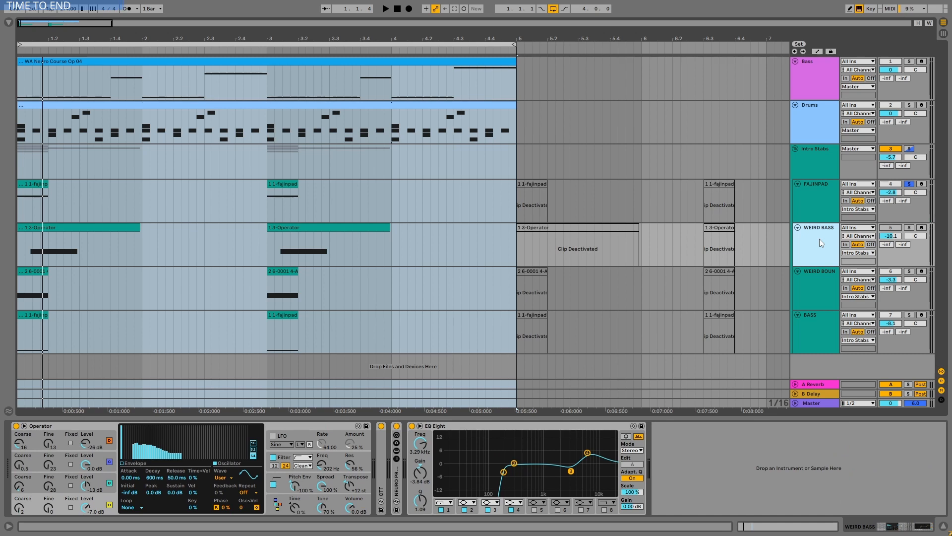
{"action": "left_click", "coordinate": [901, 271]}
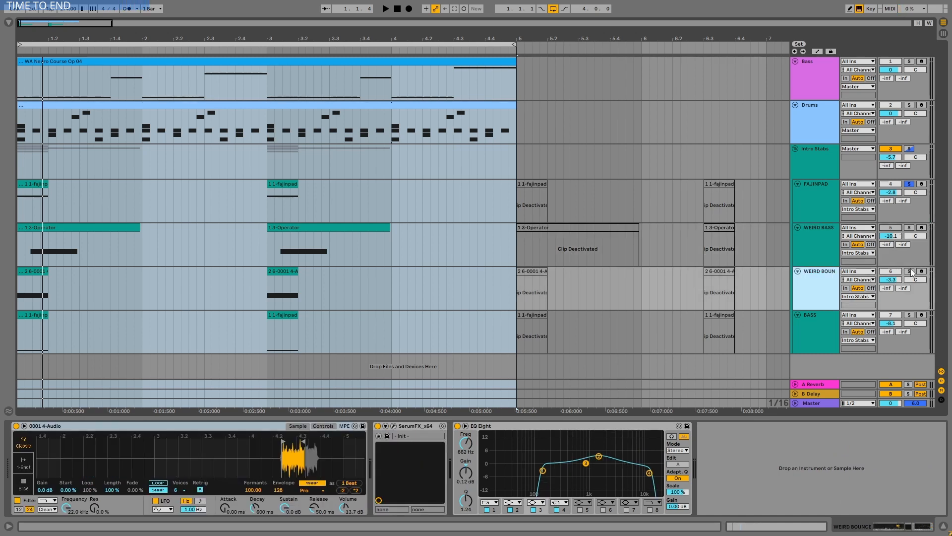
{"action": "left_click", "coordinate": [911, 271]}
{"action": "left_click", "coordinate": [822, 254]}
{"action": "key", "text": "space"}
{"action": "key", "text": "space"}
{"action": "key", "text": "space"}
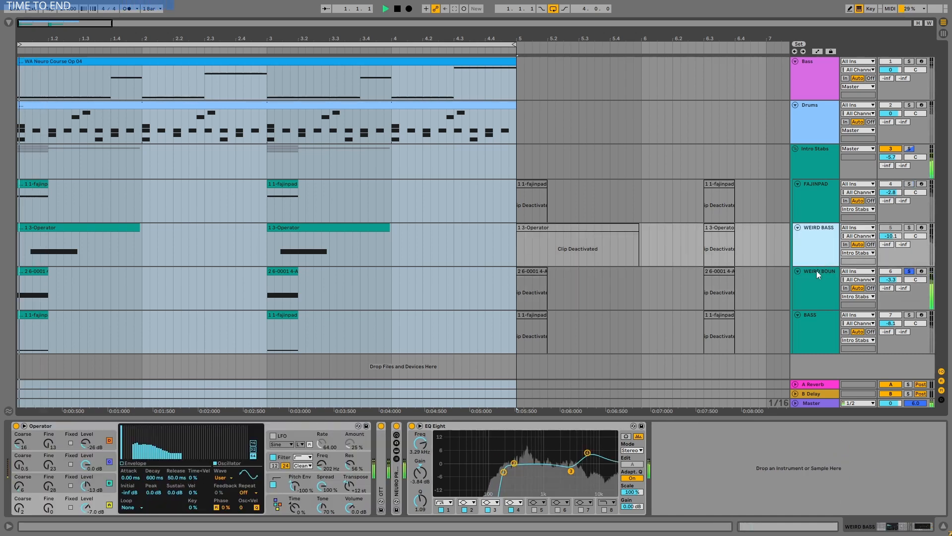
{"action": "key", "text": "space"}
{"action": "left_click", "coordinate": [813, 276]}
{"action": "key", "text": "space"}
{"action": "key", "text": "space"}
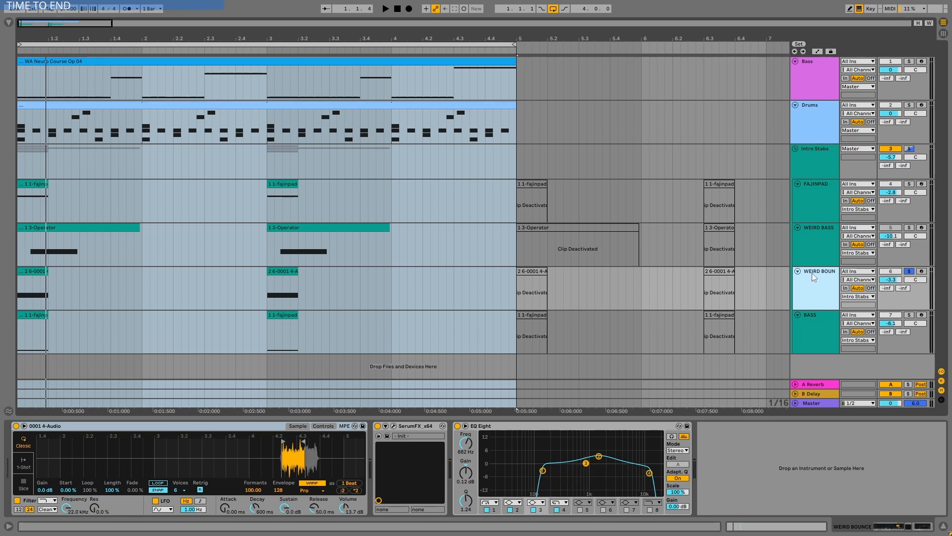
{"action": "key", "text": "space"}
Solo the WEIRD BASS track and play its Operator sound.
{"action": "left_click", "coordinate": [888, 238]}
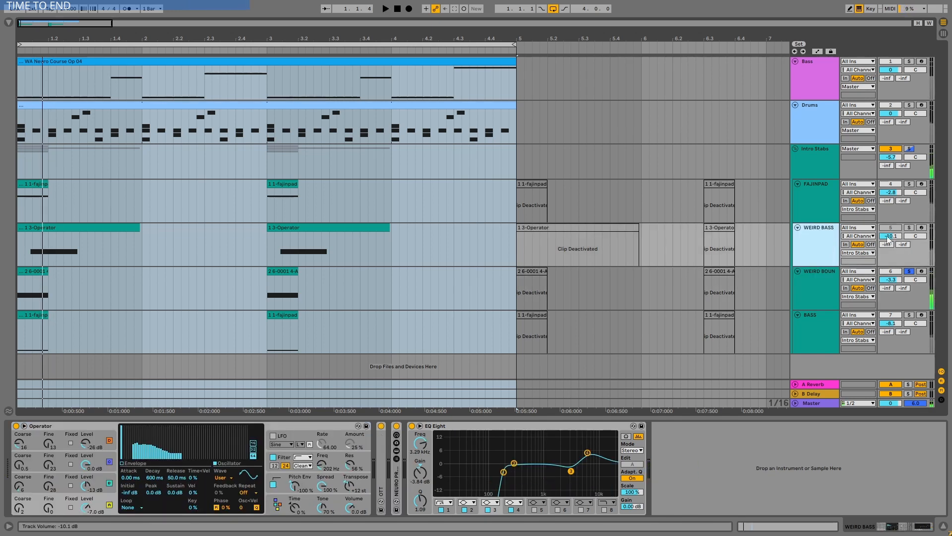
{"action": "left_click", "coordinate": [909, 229]}
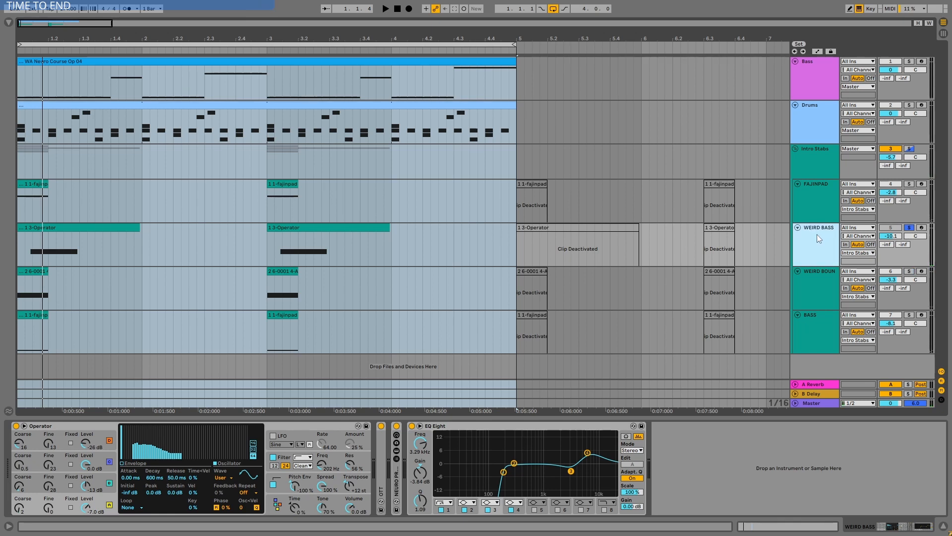
{"action": "key", "text": "space"}
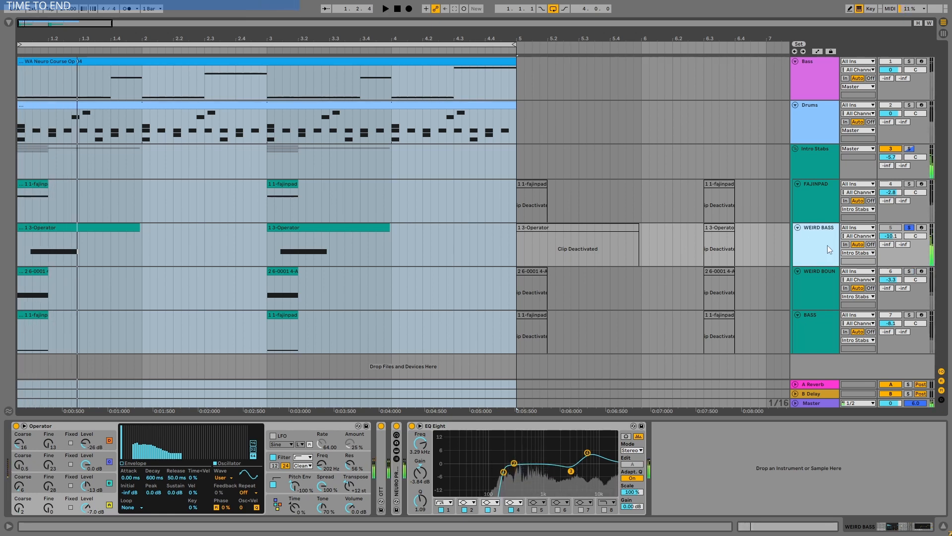
Solo WEIRD BOUNCE again and play its resampled audio with SerumFX and EQ Eight bypassed.
{"action": "left_click", "coordinate": [828, 272]}
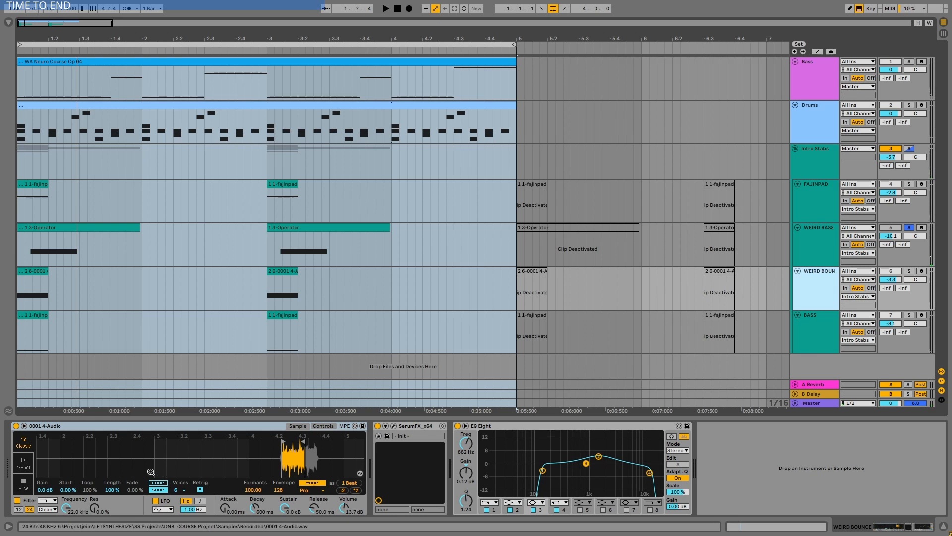
{"action": "left_click", "coordinate": [910, 272]}
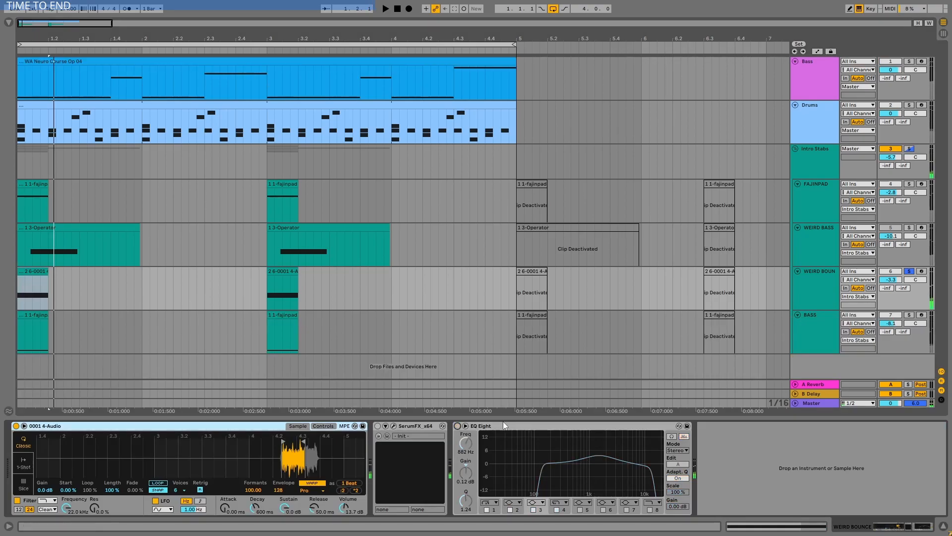
{"action": "left_click", "coordinate": [473, 427]}
{"action": "key", "text": "space"}
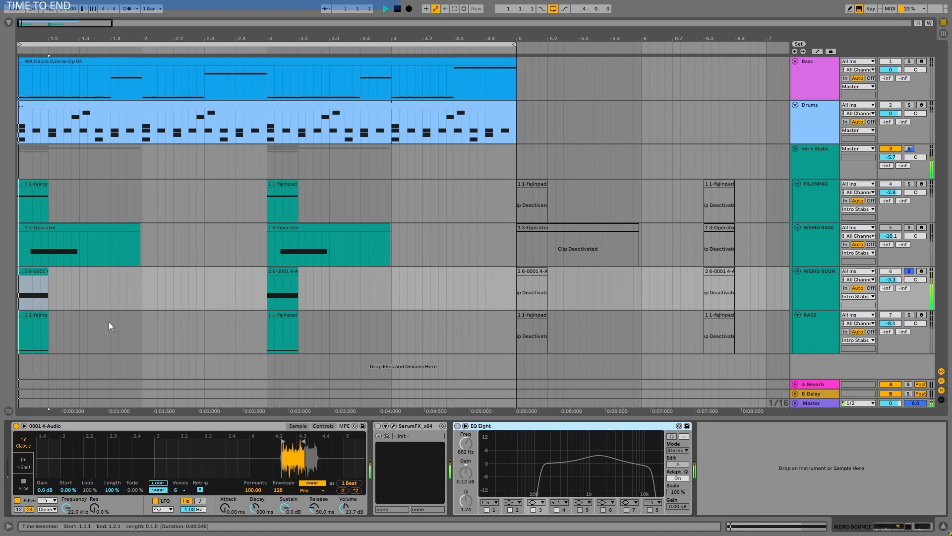
Transpose the note in the first WEIRD BOUNCE clip down two octaves and up four semitones.
{"action": "double_click", "coordinate": [37, 274]}
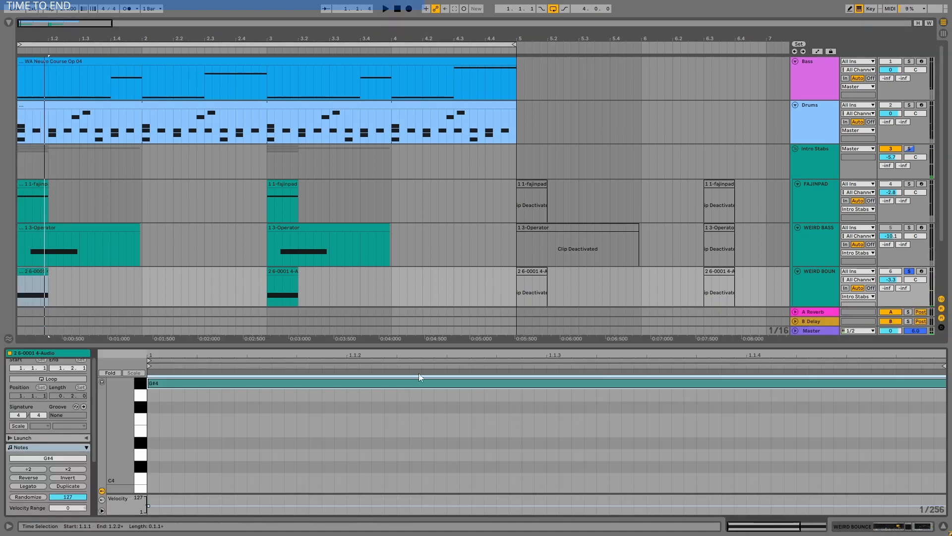
{"action": "key", "text": "shift+Down"}
{"action": "key", "text": "shift+Down"}
{"action": "key", "text": "Up"}
{"action": "key", "text": "Up"}
{"action": "key", "text": "Up"}
{"action": "key", "text": "Up"}
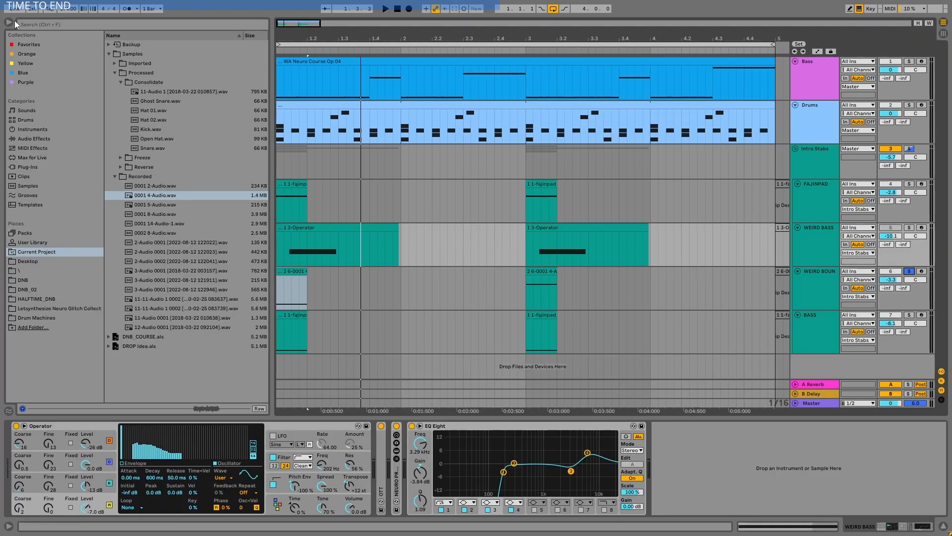
Hide the browser, select the WEIRD BOUNCE clip at bar 3 and re-enable the track's SerumFX and EQ Eight.
{"action": "left_click", "coordinate": [9, 22]}
{"action": "left_click", "coordinate": [816, 273]}
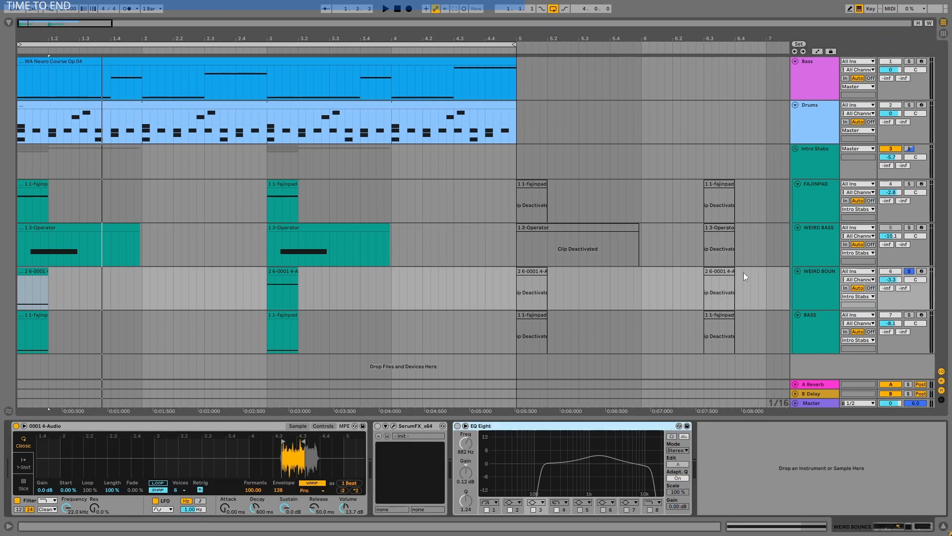
{"action": "left_click", "coordinate": [275, 274]}
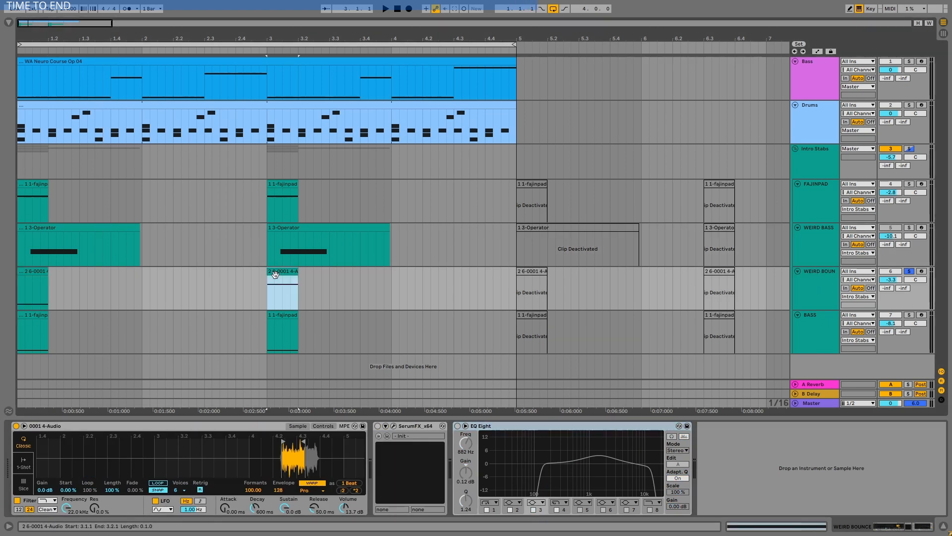
{"action": "left_click", "coordinate": [378, 425]}
{"action": "left_click", "coordinate": [456, 426]}
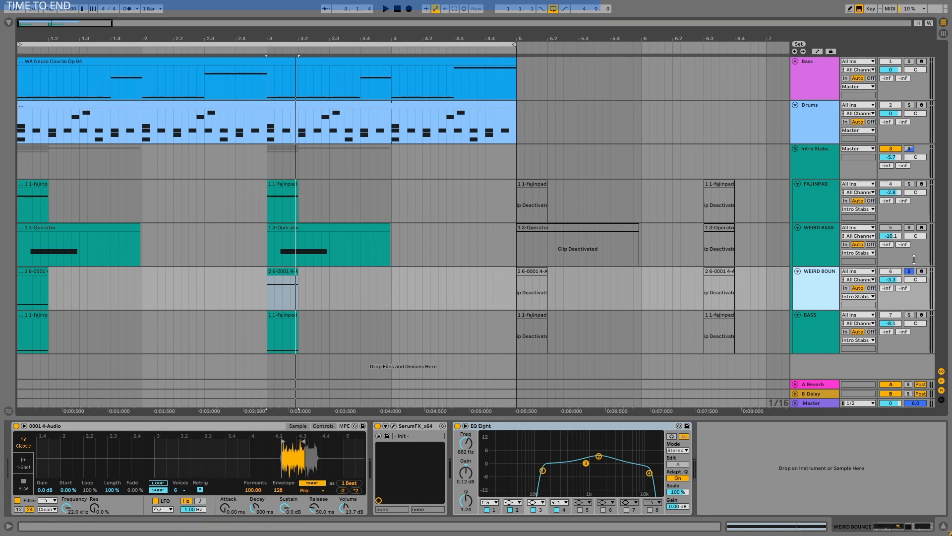
Check the Intro Stabs group's EQ Eight, then solo the BASS track inside the group and play it.
{"action": "left_click", "coordinate": [909, 148]}
{"action": "left_click", "coordinate": [815, 156]}
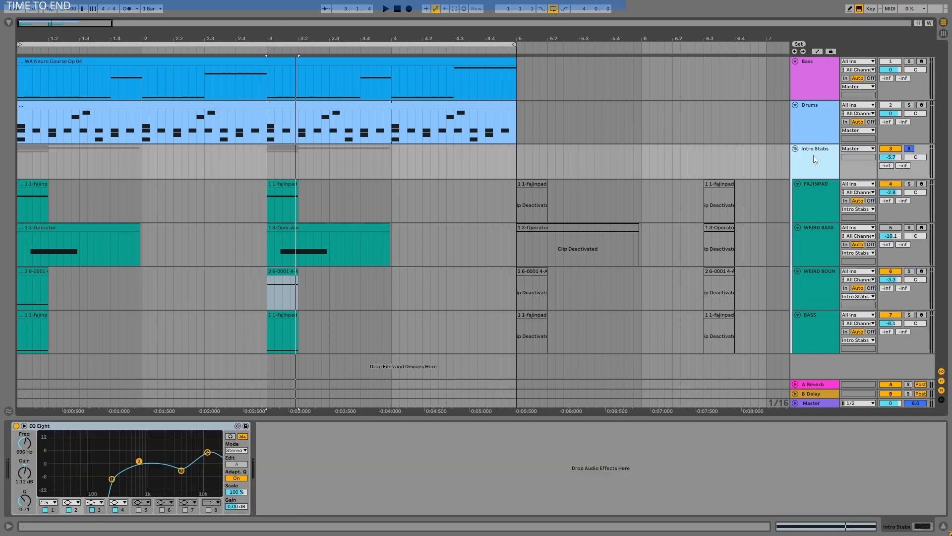
{"action": "left_click", "coordinate": [909, 315]}
{"action": "left_click", "coordinate": [823, 328]}
{"action": "key", "text": "space"}
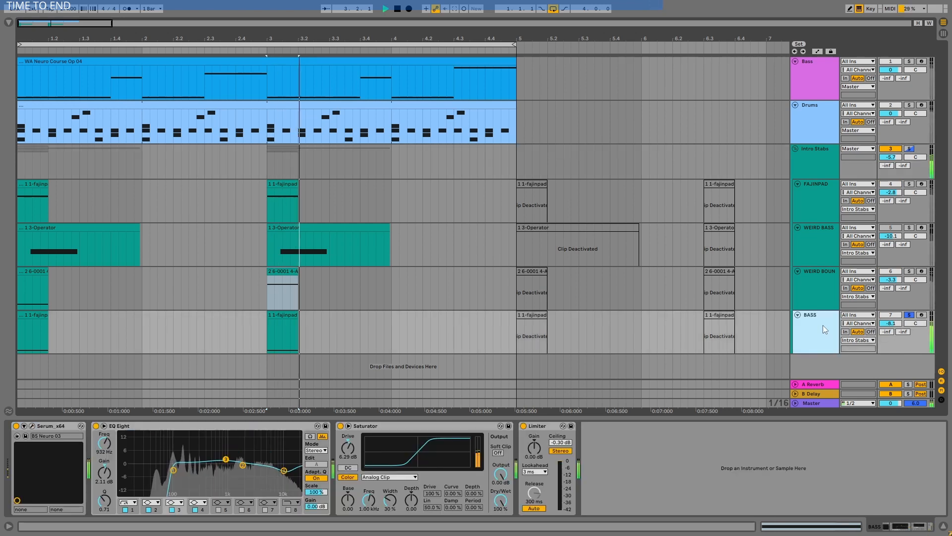
Solo the whole Intro Stabs group and play all its layers together from the first FAJINPAD clip.
{"action": "left_click", "coordinate": [910, 149]}
{"action": "left_click", "coordinate": [29, 184]}
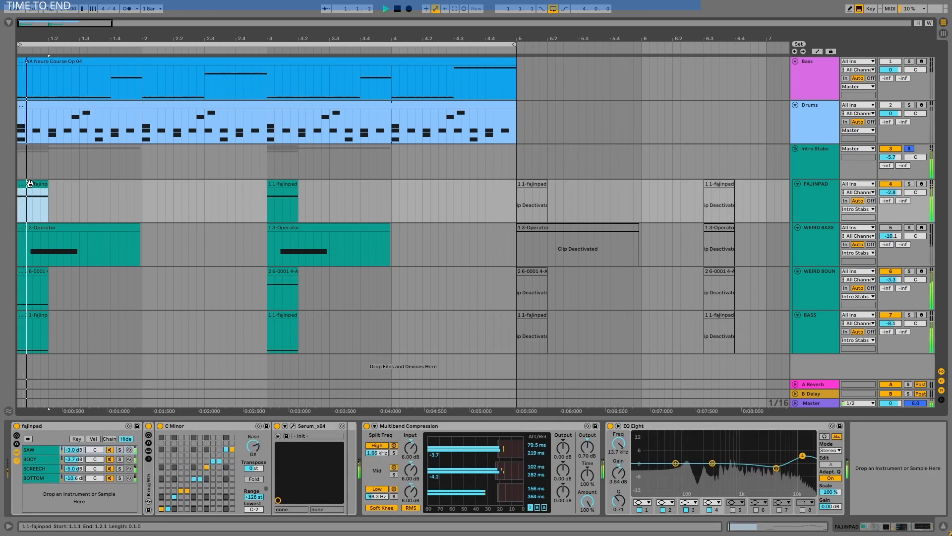
{"action": "key", "text": "space"}
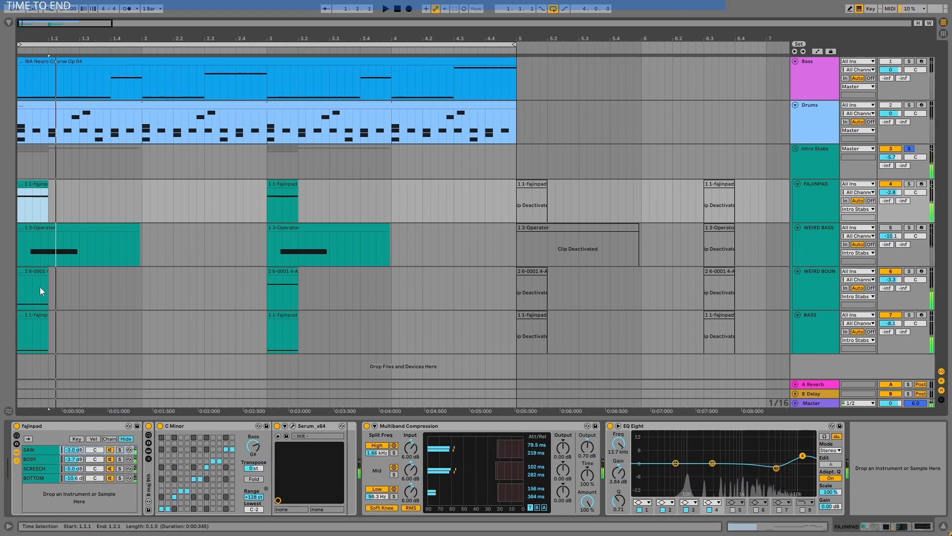
Replace the first WEIRD BOUNCE clip with a copy of the bar 3 clip and compare the stabs with that track muted and active.
{"action": "left_click_drag", "start_coordinate": [279, 270], "coordinate": [33, 285]}
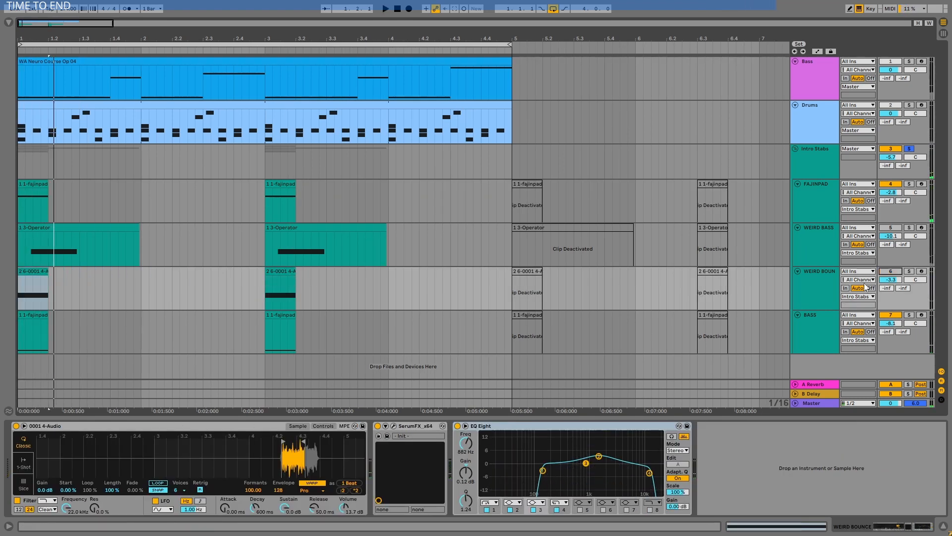
{"action": "key", "text": "space"}
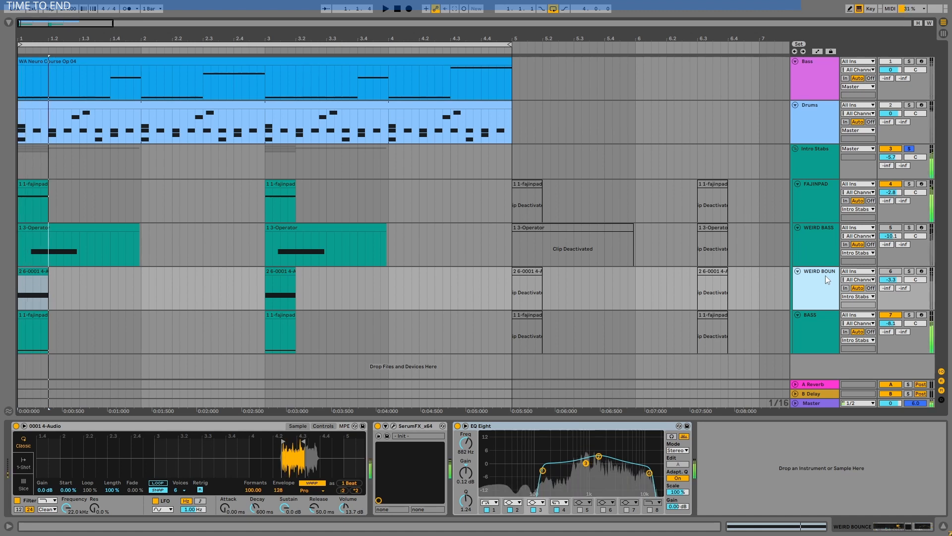
{"action": "left_click", "coordinate": [891, 271]}
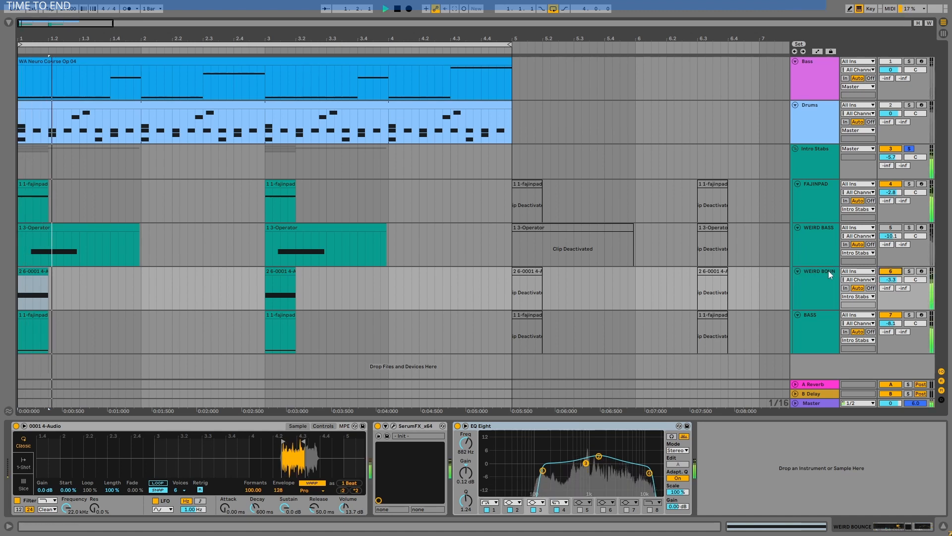